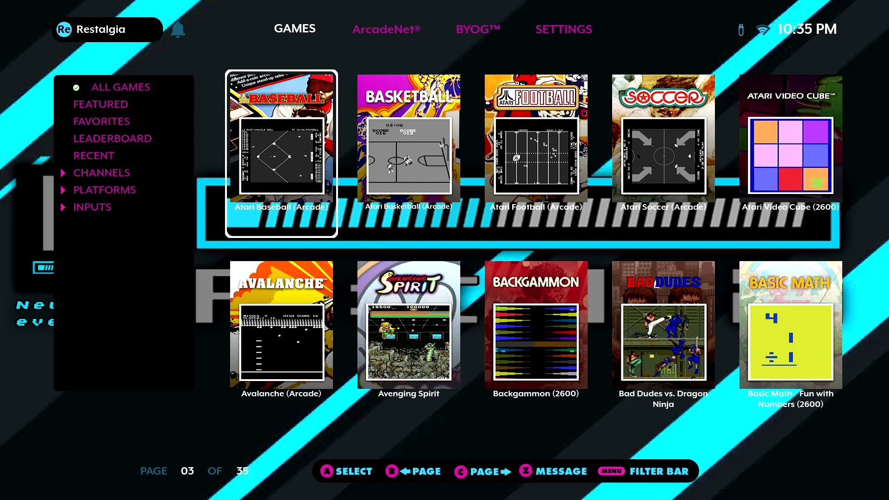
- Browse the All Games library backwards to its first page
{"action": "key", "text": "Left"}
{"action": "key", "text": "Left"}
{"action": "key", "text": "Left"}
{"action": "key", "text": "Left"}
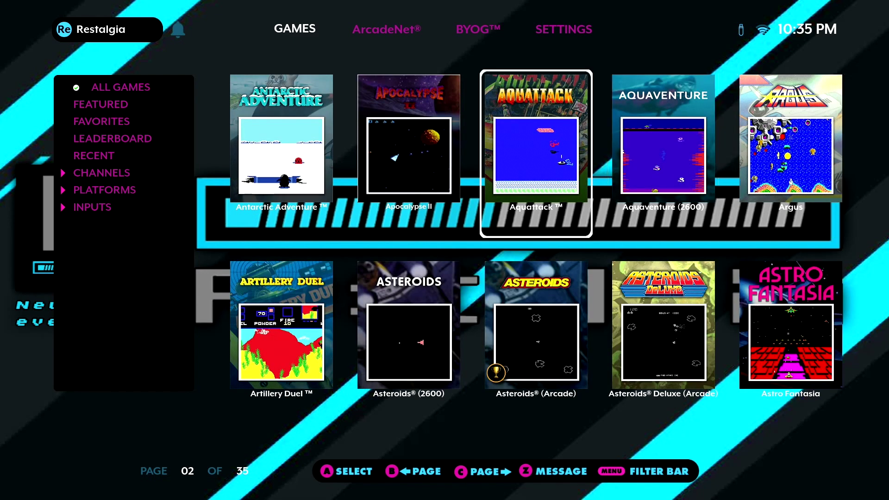
{"action": "key", "text": "Left"}
{"action": "key", "text": "Left"}
{"action": "key", "text": "Left"}
{"action": "key", "text": "Left"}
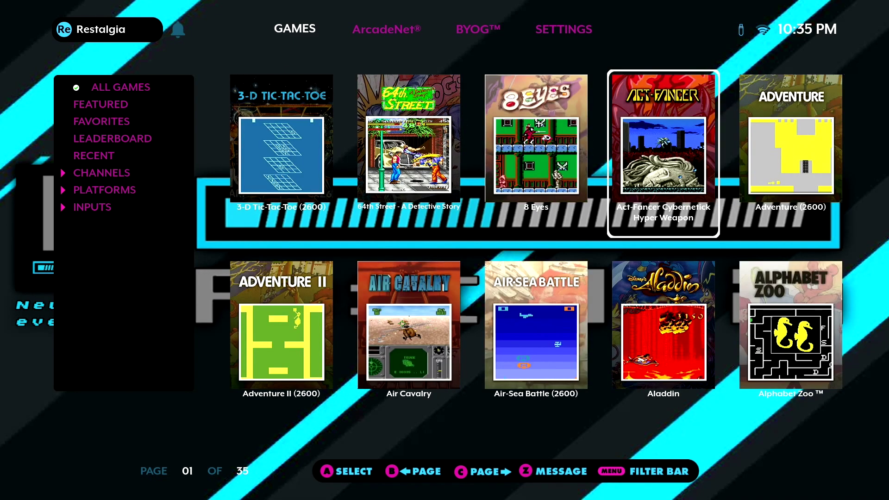
{"action": "key", "text": "Left"}
{"action": "key", "text": "Left"}
{"action": "key", "text": "Left"}
{"action": "key", "text": "Left"}
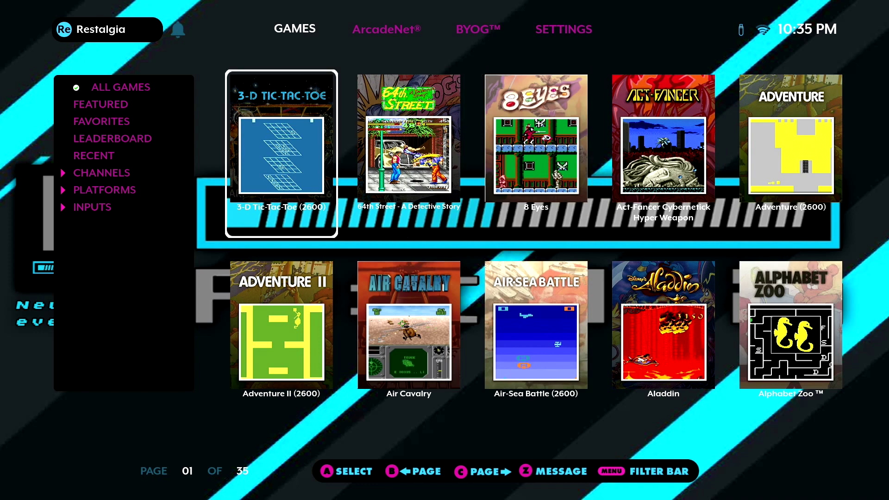
- Look through the last two pages of the All Games library
{"action": "key", "text": "Left"}
{"action": "key", "text": "Left"}
{"action": "key", "text": "Left"}
{"action": "key", "text": "Left"}
{"action": "key", "text": "Left"}
{"action": "key", "text": "Left"}
{"action": "key", "text": "Left"}
{"action": "key", "text": "Left"}
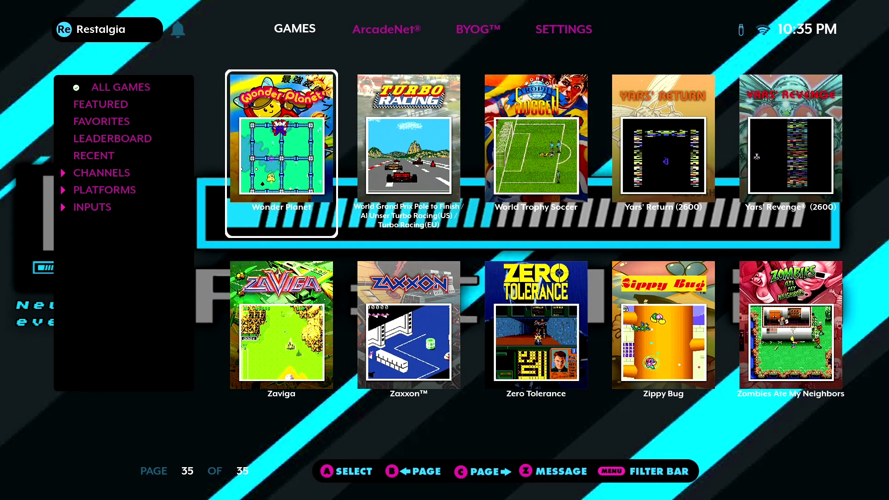
{"action": "key", "text": "Left"}
{"action": "key", "text": "Right"}
{"action": "key", "text": "Right"}
{"action": "key", "text": "Right"}
{"action": "key", "text": "Right"}
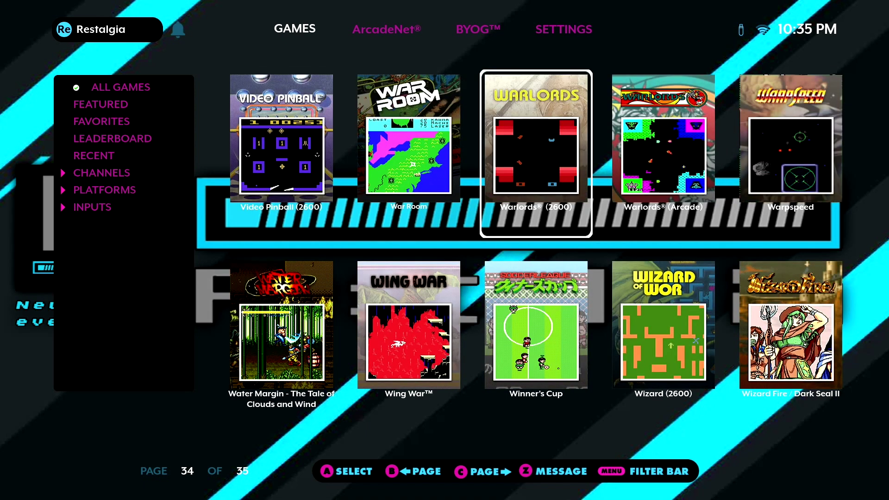
- Examine the filter categories of the games library, from All Games down to Inputs
{"action": "key", "text": "Menu"}
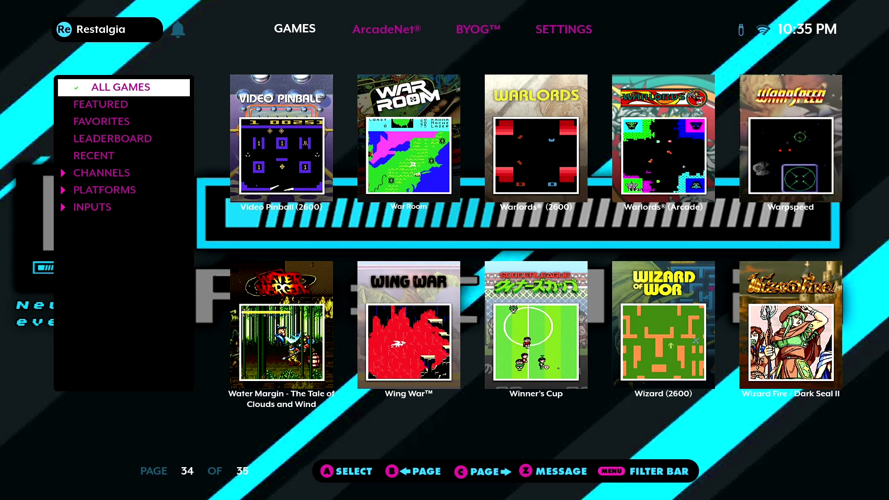
{"action": "key", "text": "Down"}
{"action": "key", "text": "Down"}
{"action": "key", "text": "Down"}
{"action": "key", "text": "Down"}
{"action": "key", "text": "Down"}
{"action": "key", "text": "Down"}
{"action": "key", "text": "Down"}
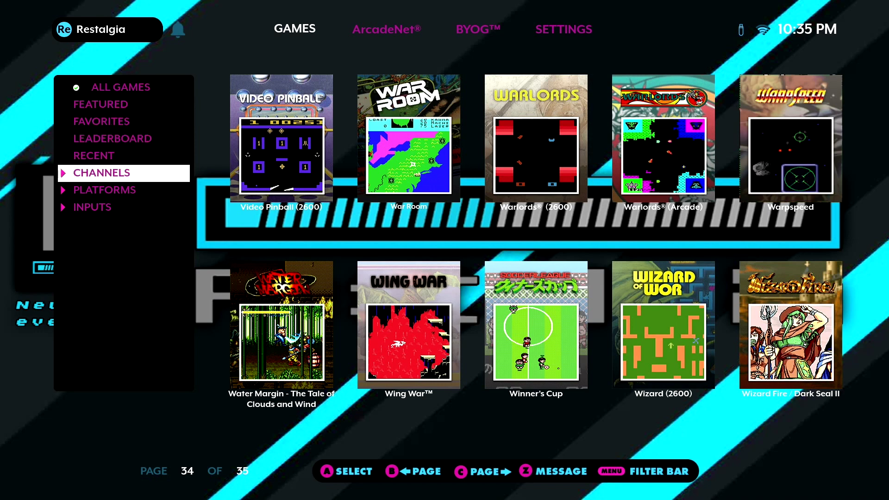
{"action": "key", "text": "Right"}
{"action": "key", "text": "Left"}
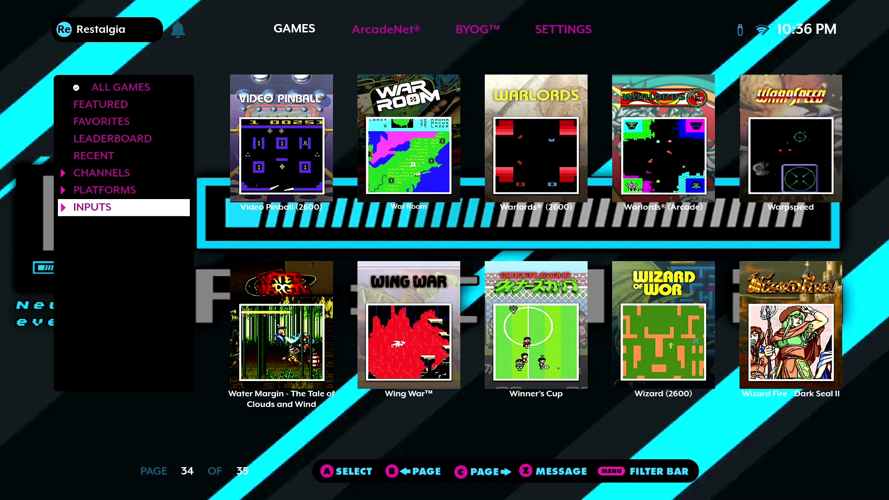
{"action": "key", "text": "Up"}
{"action": "key", "text": "Up"}
{"action": "key", "text": "Up"}
{"action": "key", "text": "Up"}
{"action": "key", "text": "Up"}
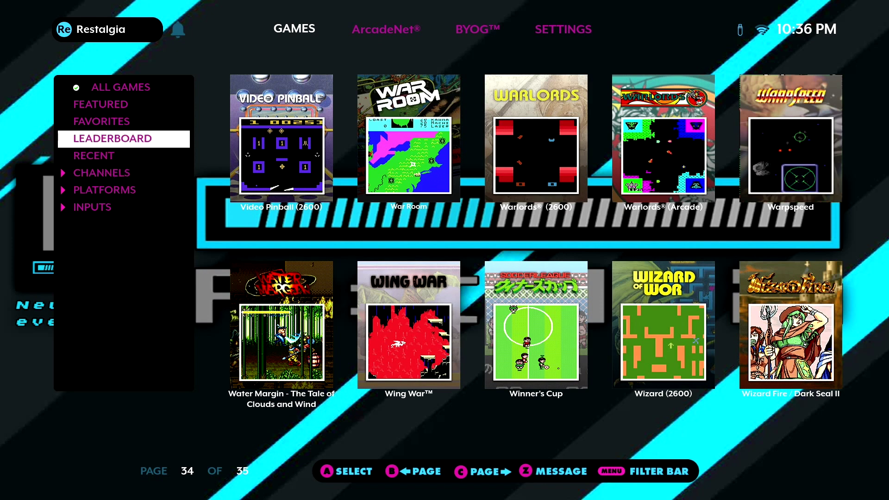
{"action": "key", "text": "Right"}
{"action": "key", "text": "Left"}
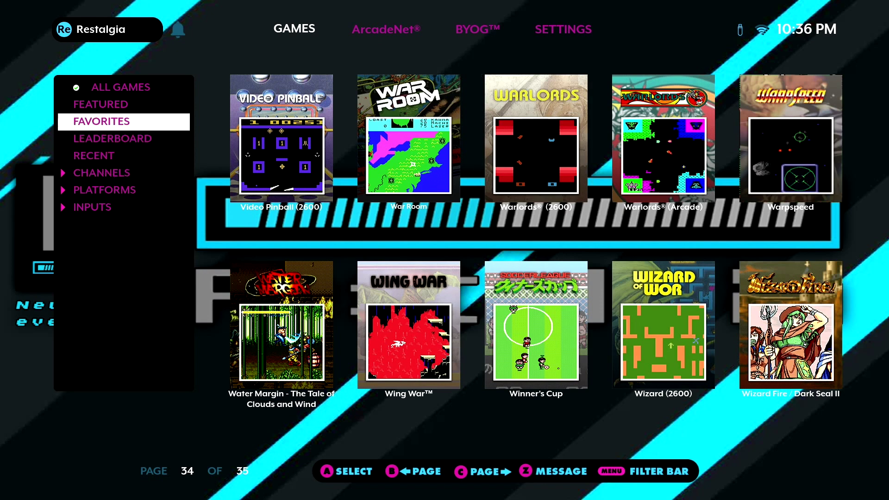
{"action": "key", "text": "Right"}
{"action": "key", "text": "Left"}
{"action": "key", "text": "Right"}
{"action": "key", "text": "Down"}
{"action": "key", "text": "Left"}
- Leave the library filters and view the ArcadeNet game section
{"action": "key", "text": "Up"}
{"action": "key", "text": "Up"}
{"action": "key", "text": "Up"}
{"action": "key", "text": "Right"}
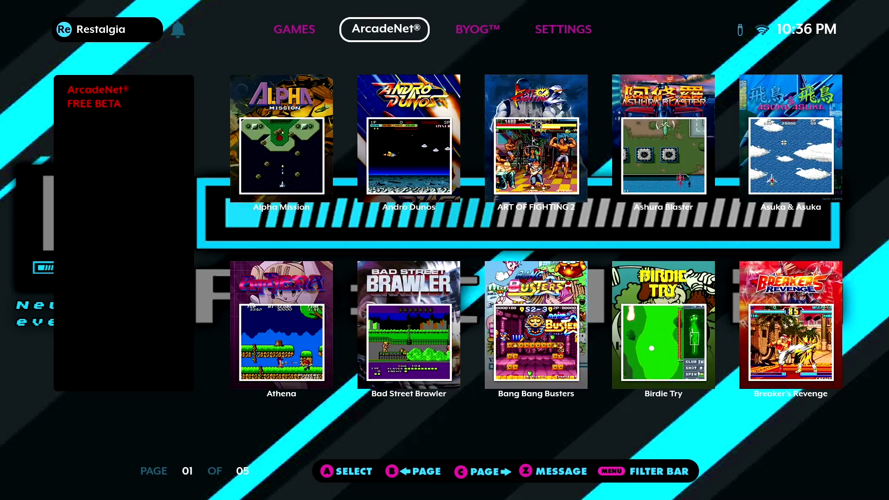
- Open the Add On collection in the BYOG section and look through its Sega CD games
{"action": "key", "text": "Right"}
{"action": "key", "text": "Down"}
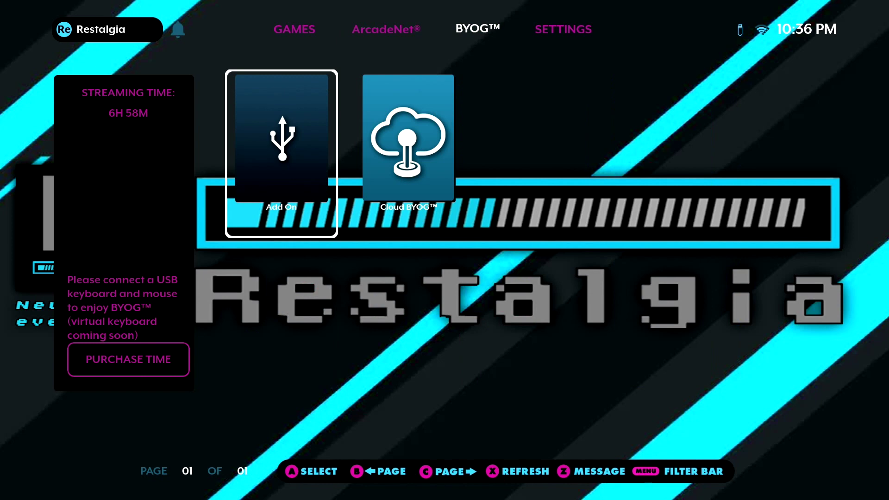
{"action": "key", "text": "Return"}
{"action": "key", "text": "Left"}
{"action": "key", "text": "Left"}
{"action": "key", "text": "Right"}
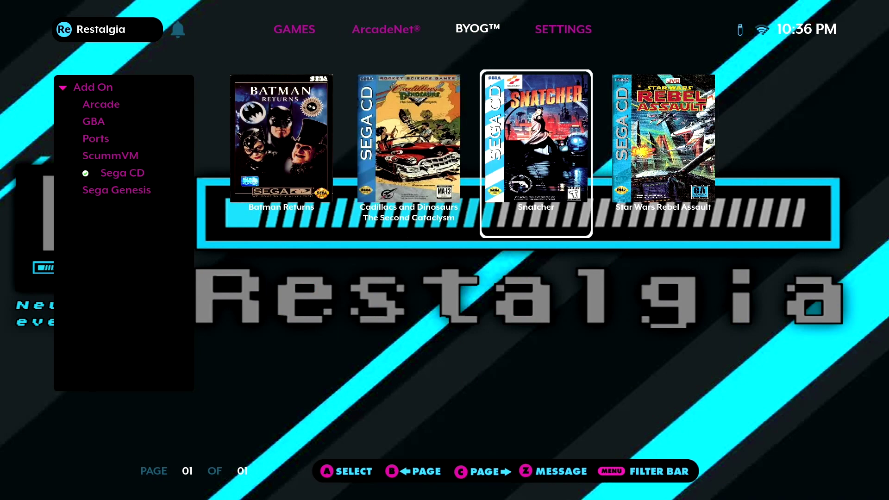
{"action": "key", "text": "Left"}
{"action": "key", "text": "Left"}
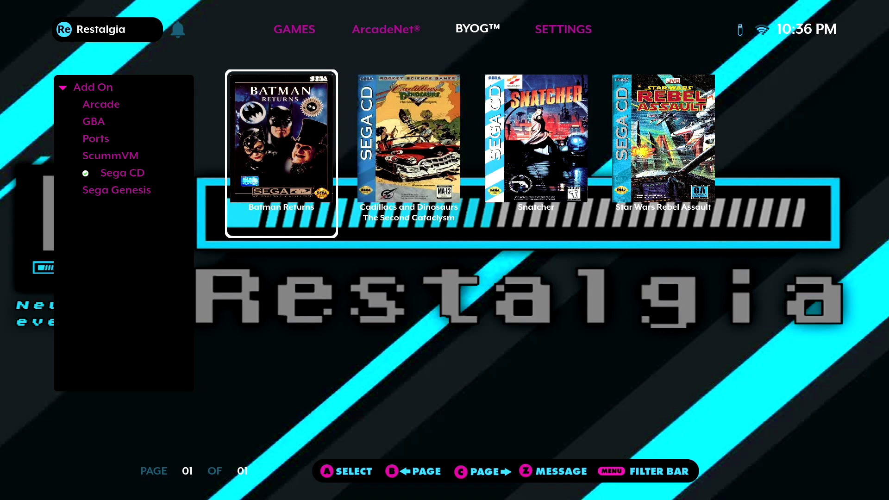
- Filter the Add On collection to the Arcade category
{"action": "key", "text": "Up"}
{"action": "key", "text": "Down"}
{"action": "key", "text": "Left"}
{"action": "key", "text": "Up"}
{"action": "key", "text": "Up"}
{"action": "key", "text": "Up"}
{"action": "key", "text": "Up"}
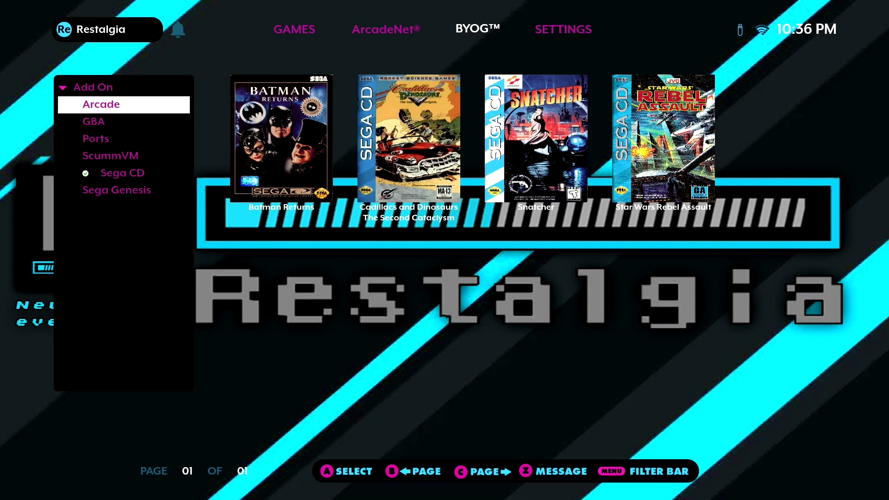
{"action": "key", "text": "Return"}
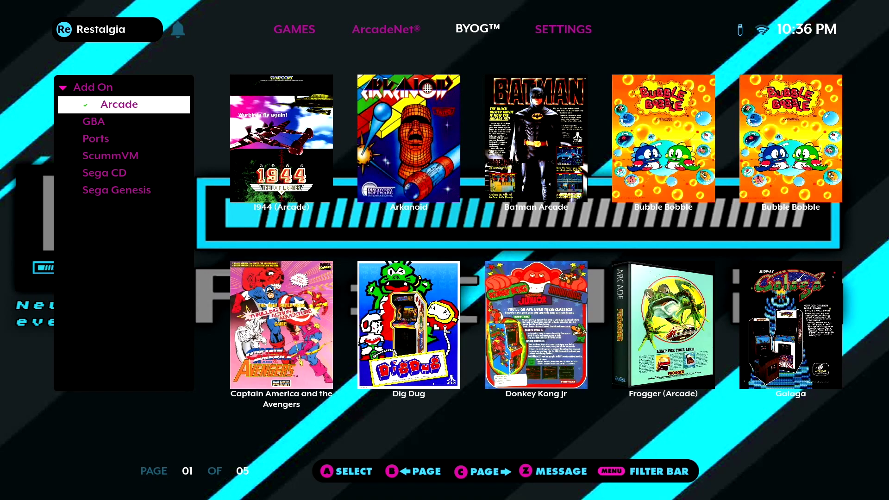
- Browse the Arcade add-on games on the first two pages
{"action": "key", "text": "Right"}
{"action": "key", "text": "Right"}
{"action": "key", "text": "Right"}
{"action": "key", "text": "Right"}
{"action": "key", "text": "Right"}
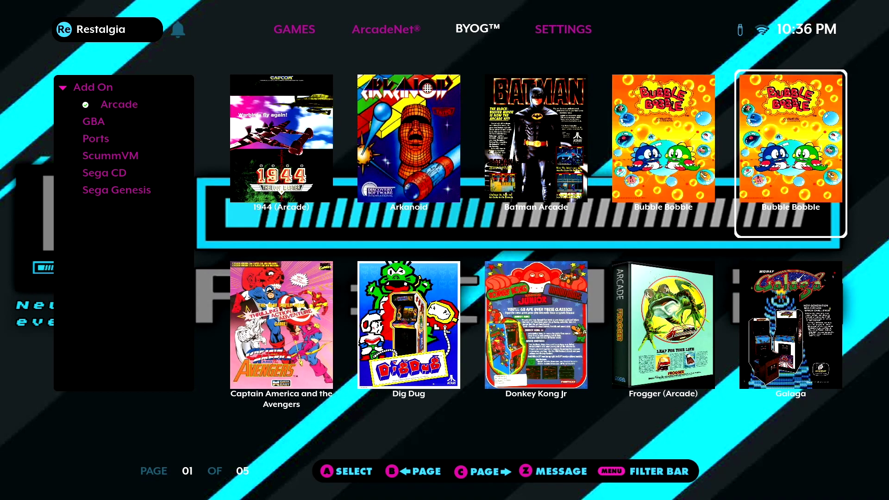
{"action": "key", "text": "Right"}
{"action": "key", "text": "Right"}
{"action": "key", "text": "Right"}
{"action": "key", "text": "Down"}
{"action": "key", "text": "Up"}
{"action": "key", "text": "Left"}
{"action": "key", "text": "Left"}
{"action": "key", "text": "Left"}
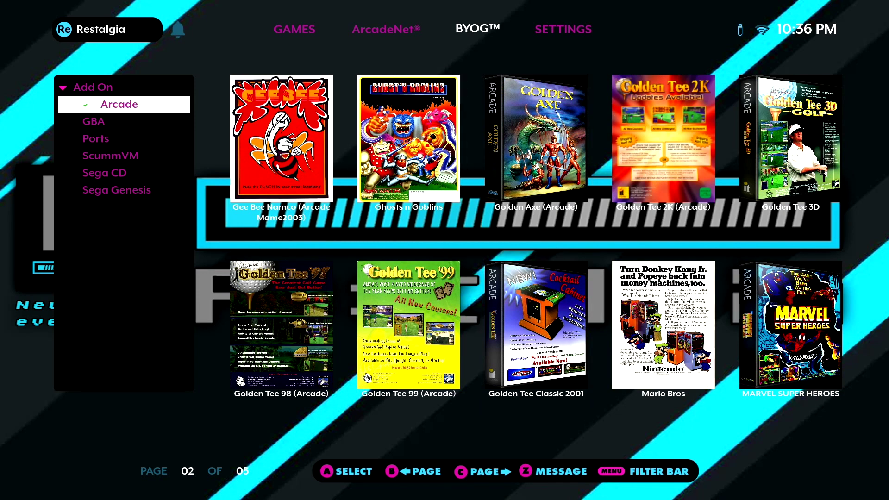
{"action": "key", "text": "Right"}
{"action": "key", "text": "Right"}
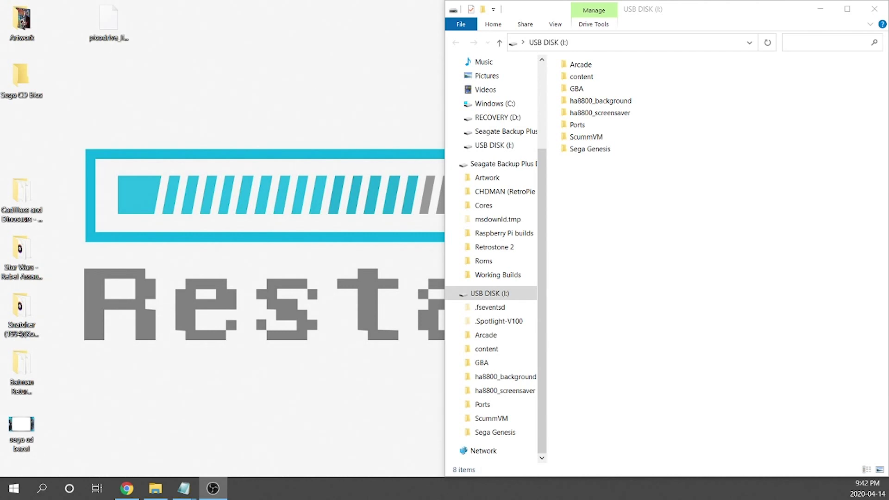
- Move the picodrive_libretro.so file on the desktop down to the row of the Sega CD Bios folder
{"action": "left_click", "coordinate": [126, 149]}
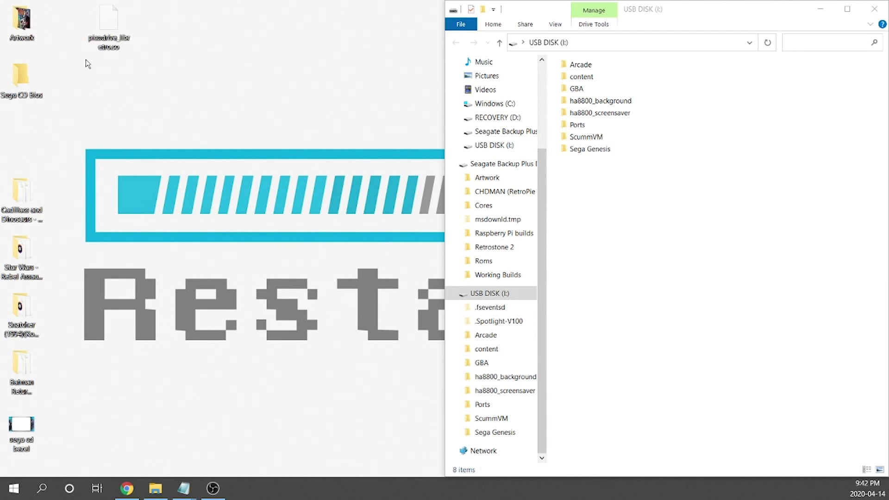
{"action": "left_click_drag", "start_coordinate": [109, 21], "coordinate": [111, 83]}
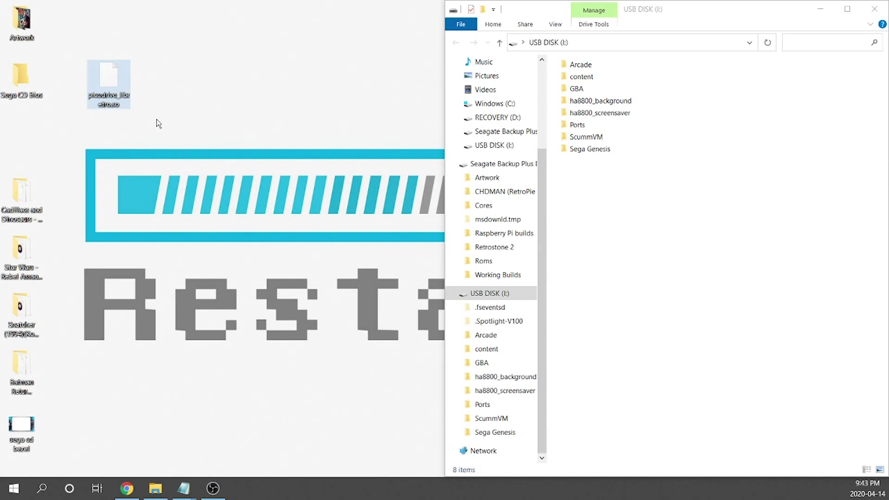
{"action": "left_click", "coordinate": [157, 121]}
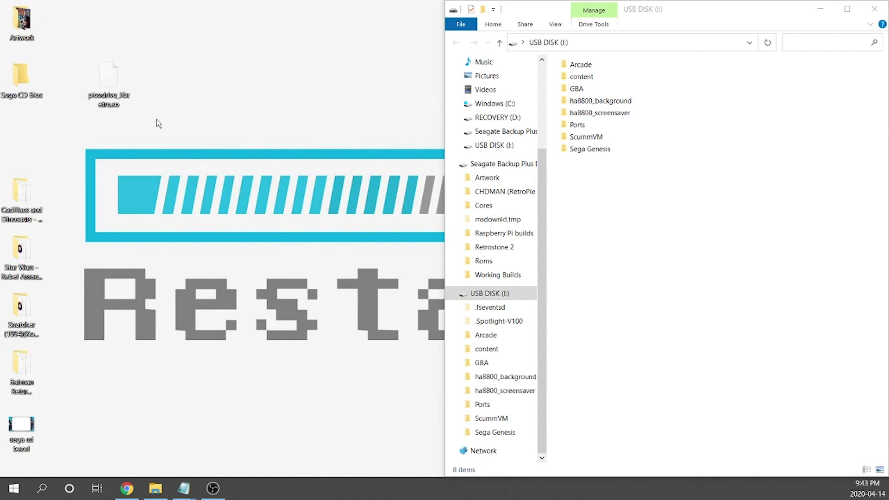
- Create a folder named bios inside the content folder on the USB disk
{"action": "key", "text": "alt+Tab"}
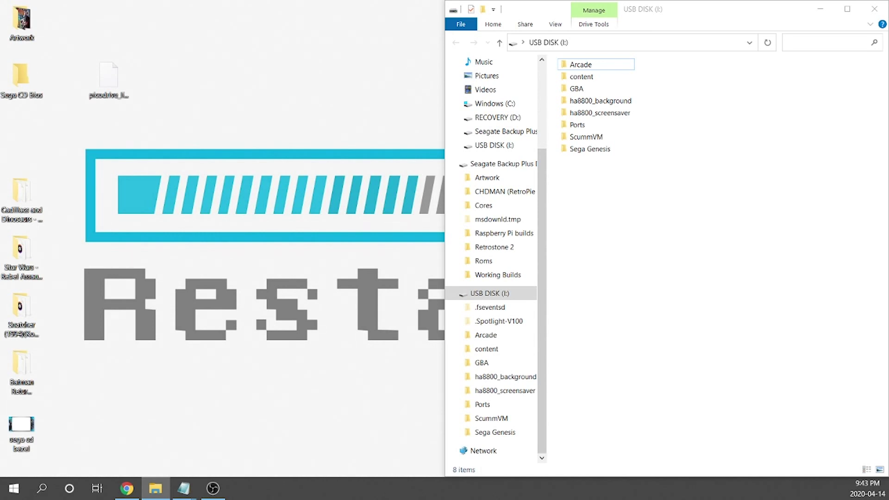
{"action": "left_click", "coordinate": [592, 78]}
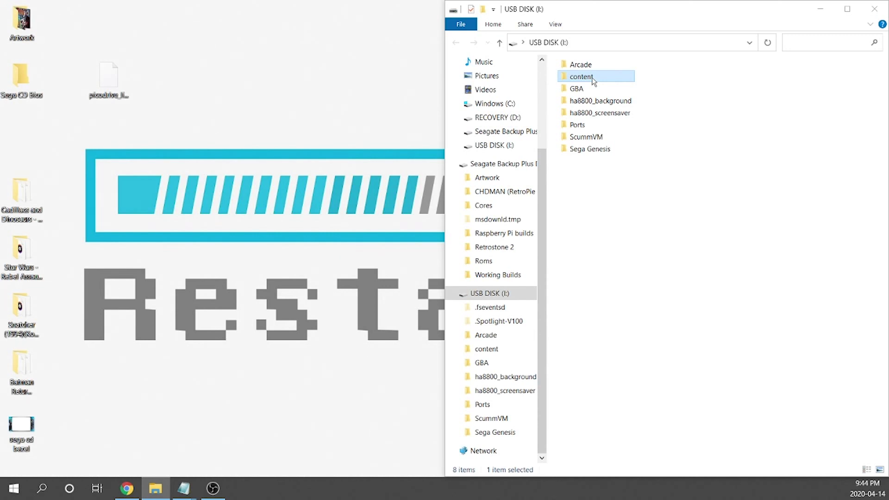
{"action": "double_click", "coordinate": [594, 78]}
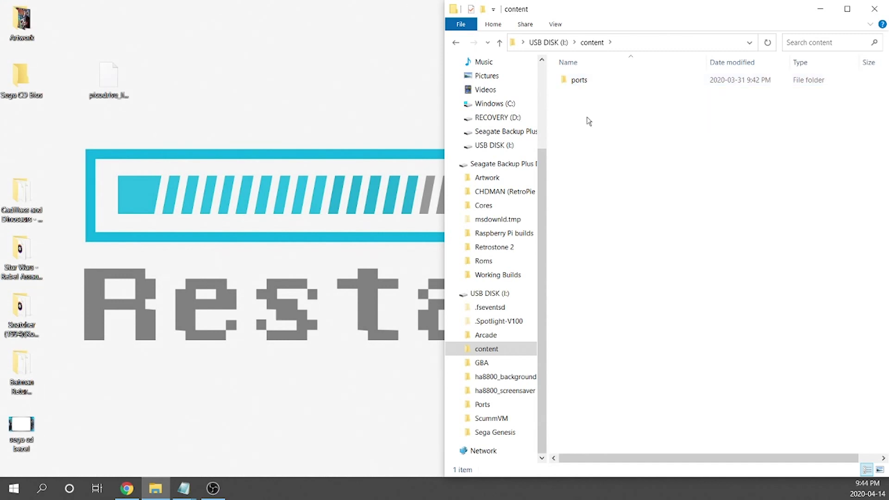
{"action": "left_click", "coordinate": [493, 24]}
{"action": "left_click", "coordinate": [651, 173]}
{"action": "key", "text": "ctrl+shift+n"}
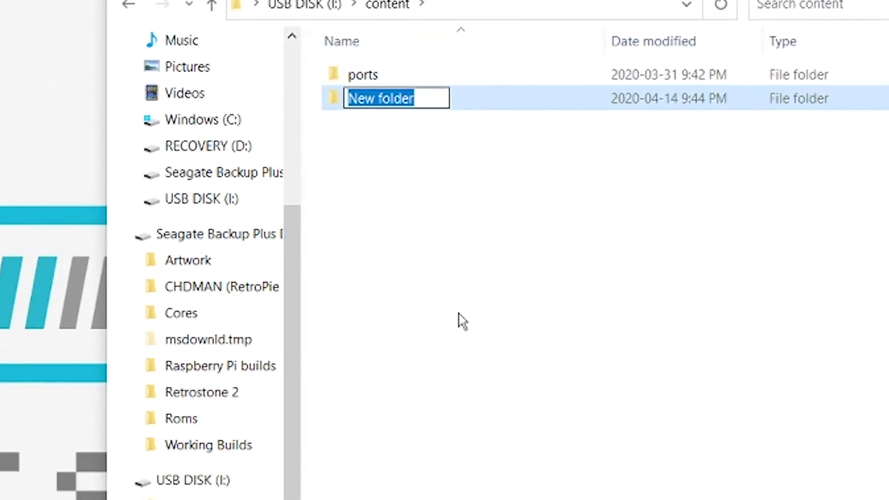
{"action": "type", "text": "bios"}
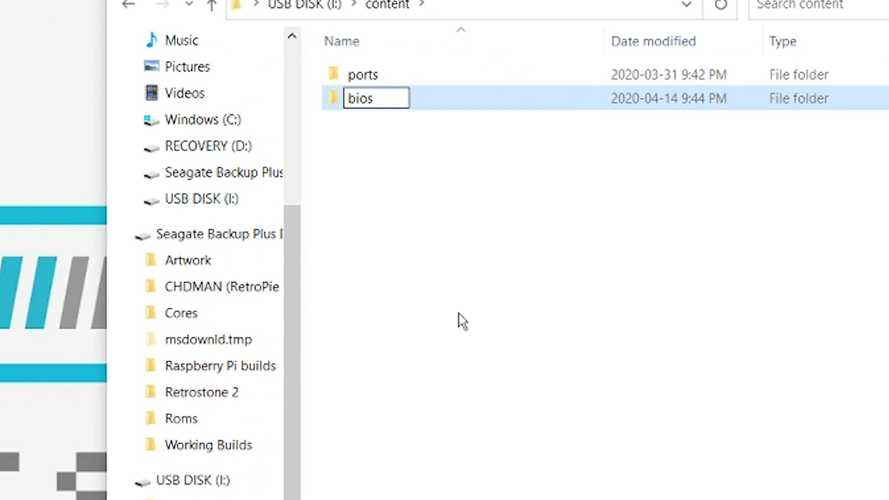
{"action": "key", "text": "Return"}
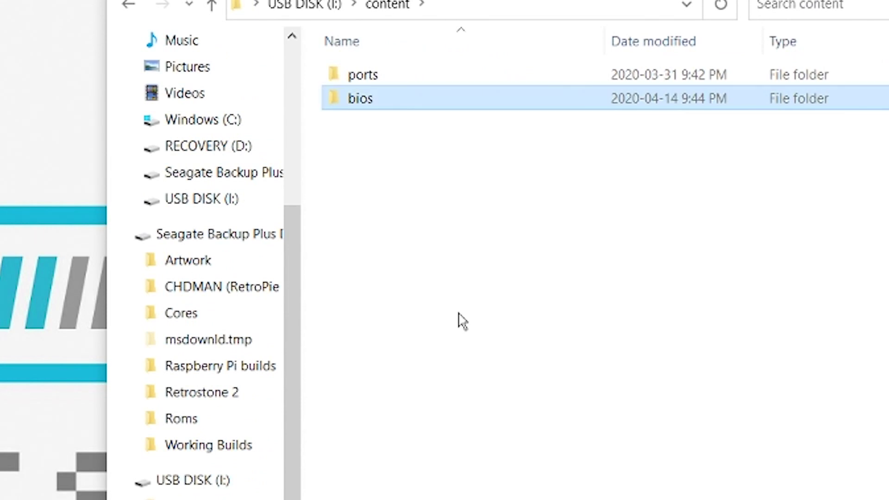
{"action": "left_click", "coordinate": [462, 320]}
- Create a folder named consoles beside the bios folder
{"action": "left_click", "coordinate": [250, 1]}
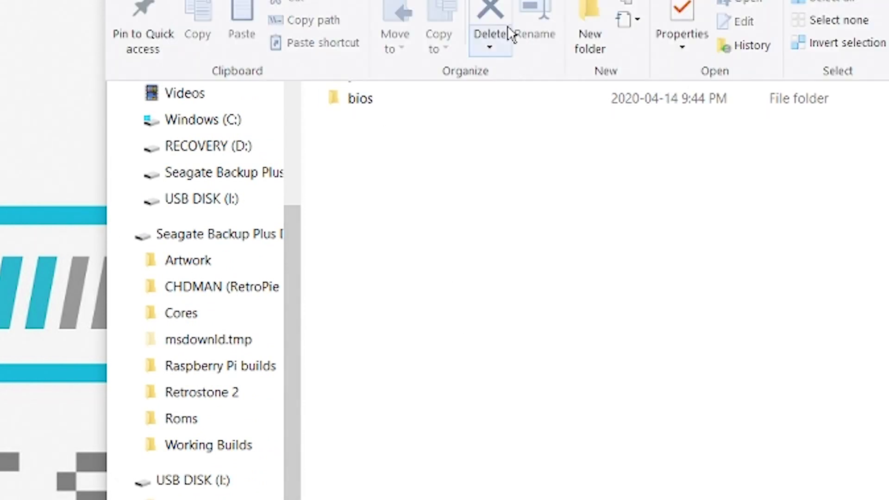
{"action": "left_click", "coordinate": [596, 27]}
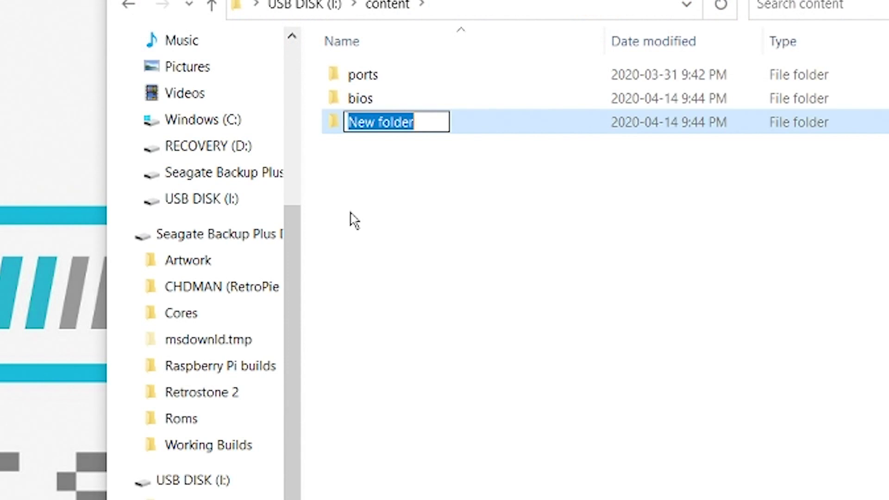
{"action": "type", "text": "consoles"}
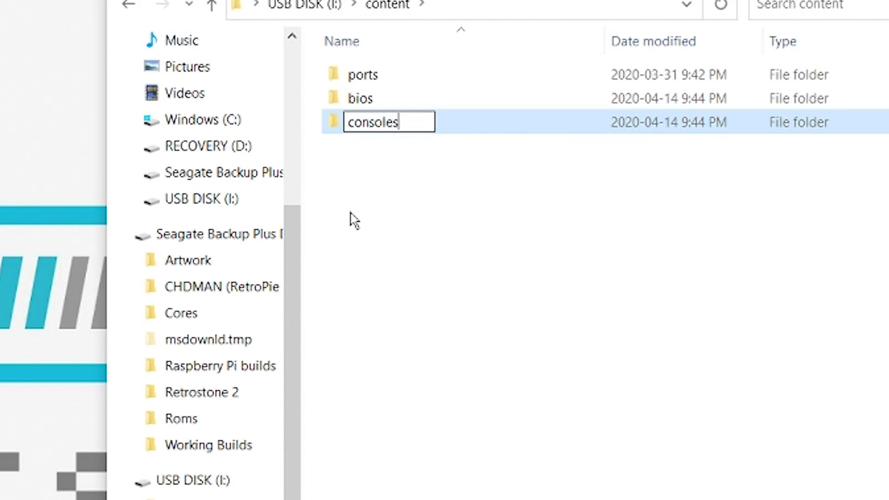
{"action": "left_click", "coordinate": [354, 221]}
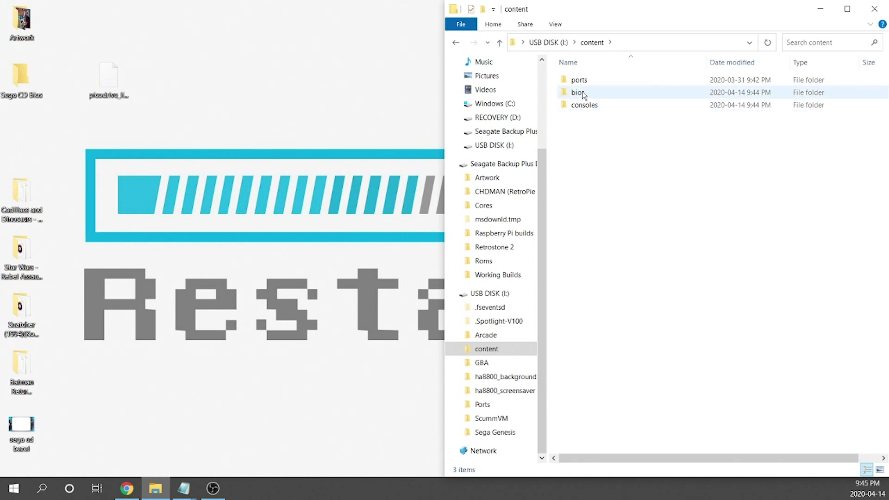
- Copy bios_CD_E.bin, bios_CD_J.bin and bios_CD_U.bin from the desktop's Sega CD Bios folder into the USB disk's bios folder, and close the source window
{"action": "double_click", "coordinate": [596, 92]}
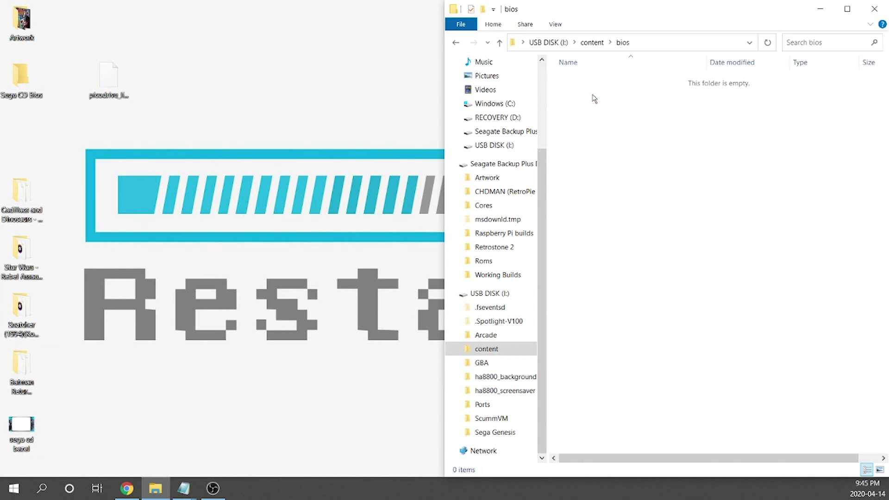
{"action": "double_click", "coordinate": [31, 81]}
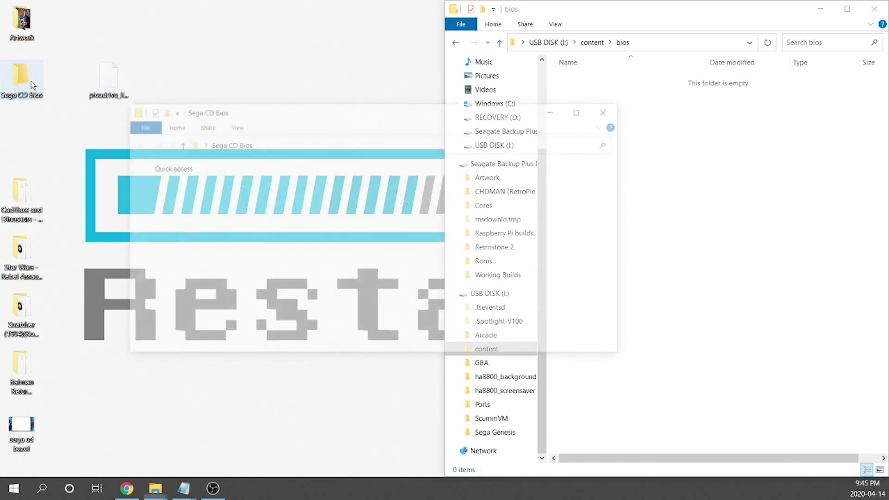
{"action": "left_click_drag", "start_coordinate": [457, 110], "coordinate": [435, 78]}
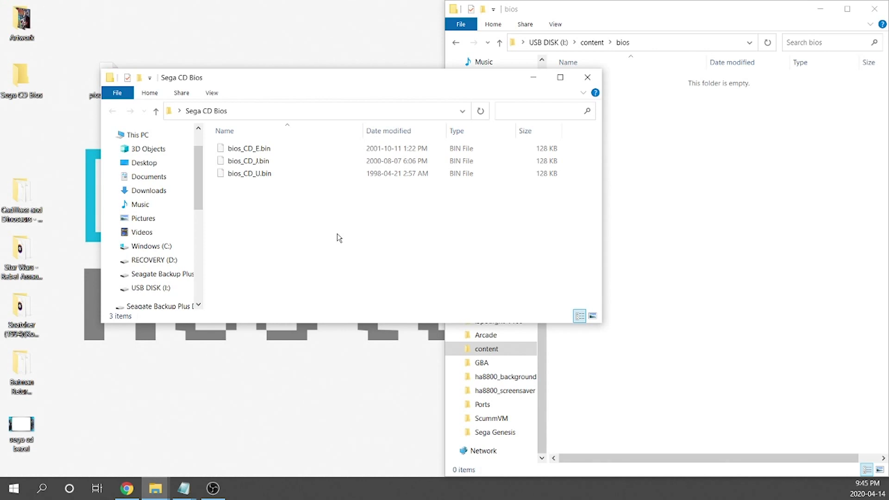
{"action": "left_click_drag", "start_coordinate": [324, 78], "coordinate": [221, 61]}
{"action": "left_click_drag", "start_coordinate": [143, 276], "coordinate": [651, 179]}
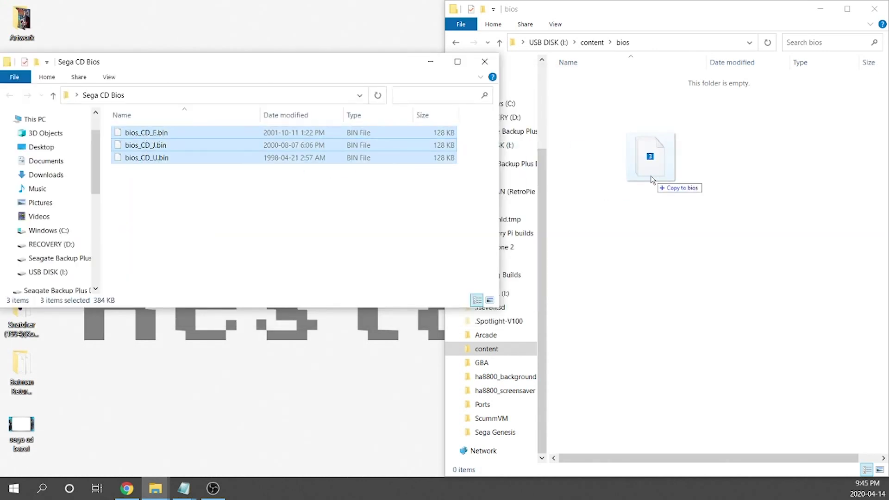
{"action": "left_click_drag", "start_coordinate": [652, 179], "coordinate": [650, 179]}
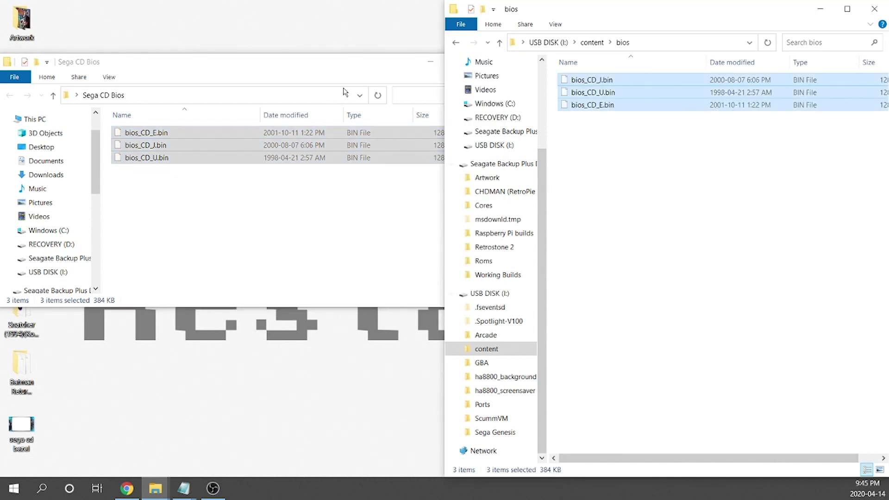
{"action": "left_click", "coordinate": [295, 65]}
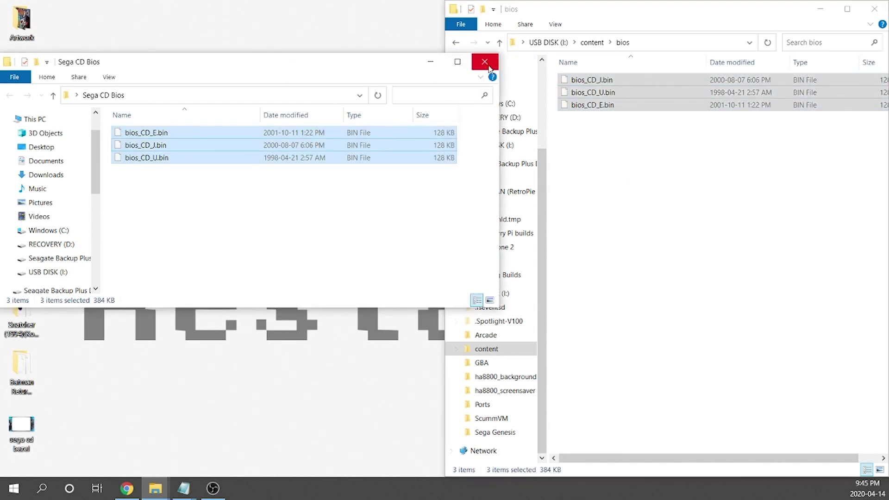
{"action": "left_click", "coordinate": [485, 61]}
{"action": "left_click", "coordinate": [696, 194]}
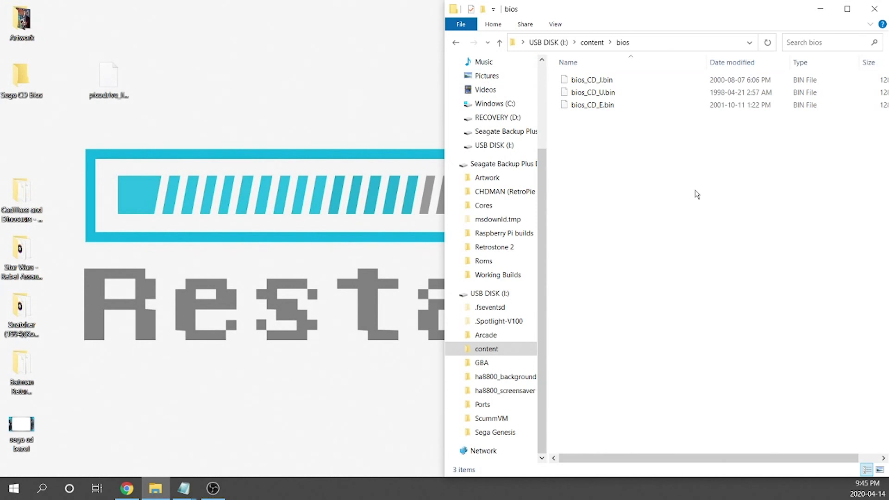
- Create a folder named "Sega - Sega CD" inside the consoles folder on the USB disk
{"action": "left_click", "coordinate": [457, 43]}
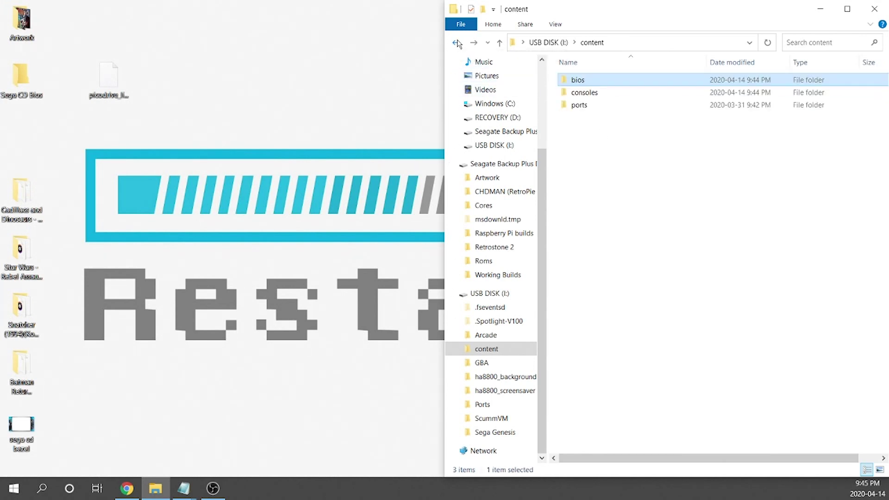
{"action": "double_click", "coordinate": [584, 92]}
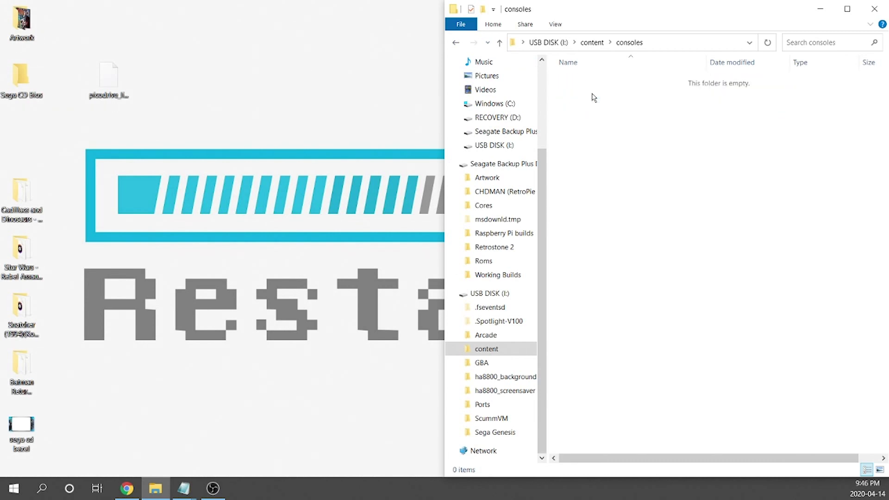
{"action": "left_click", "coordinate": [492, 24]}
{"action": "left_click", "coordinate": [704, 57]}
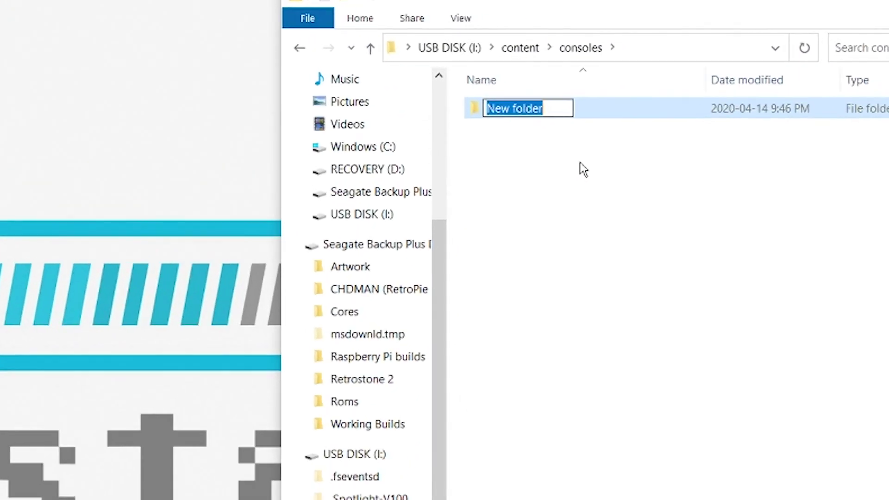
{"action": "type", "text": "Sega"}
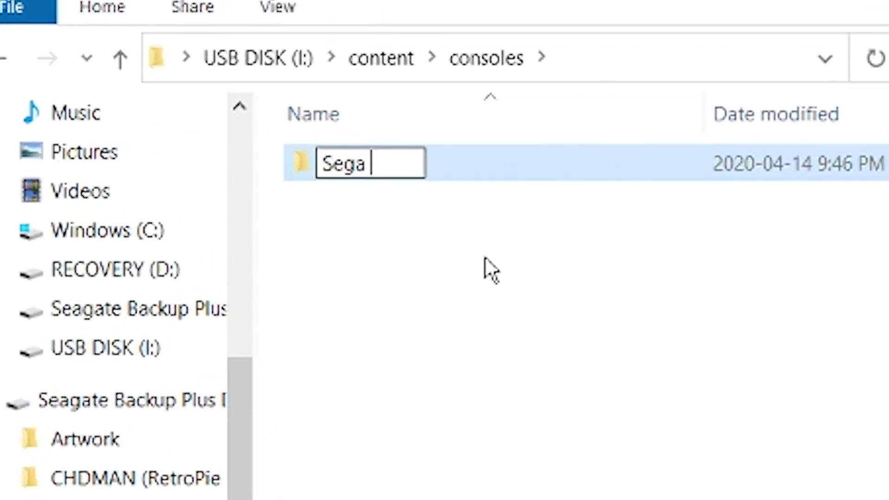
{"action": "type", "text": " - "}
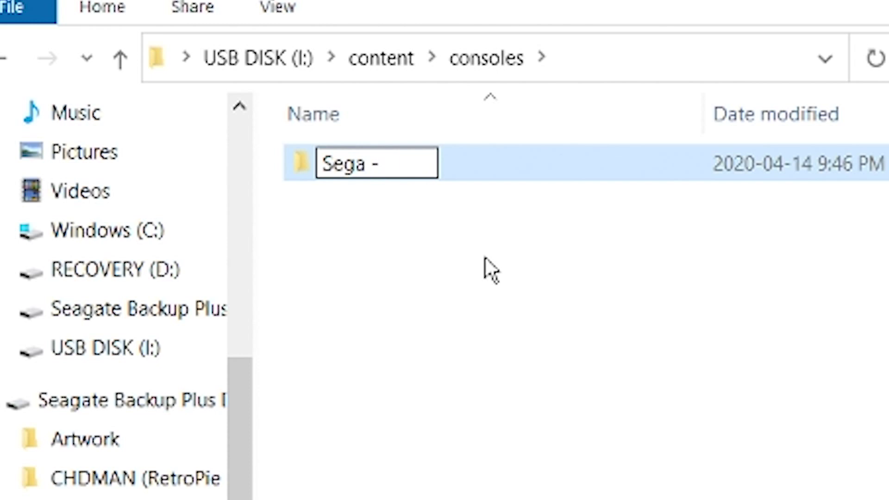
{"action": "type", "text": "Sega"}
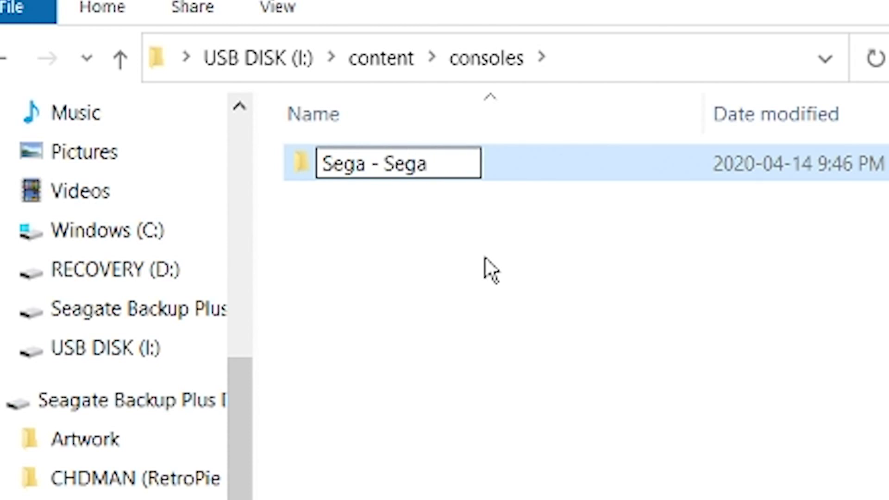
{"action": "type", "text": " CD"}
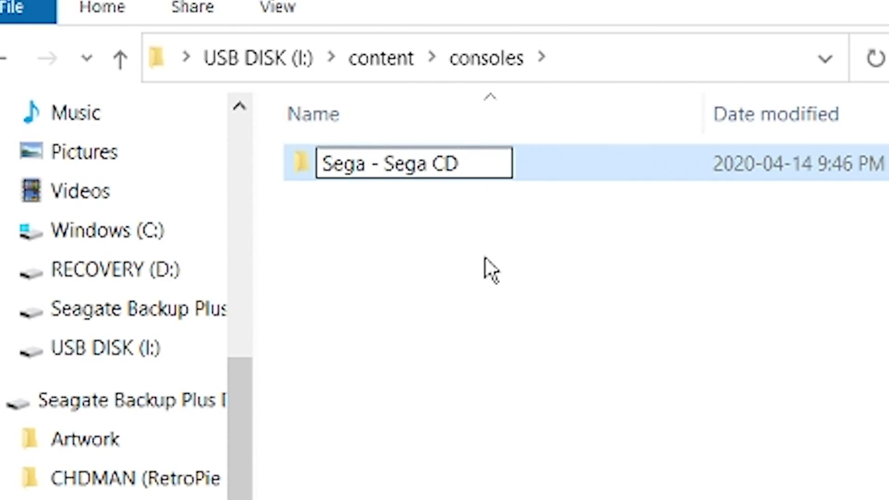
{"action": "left_click", "coordinate": [488, 268]}
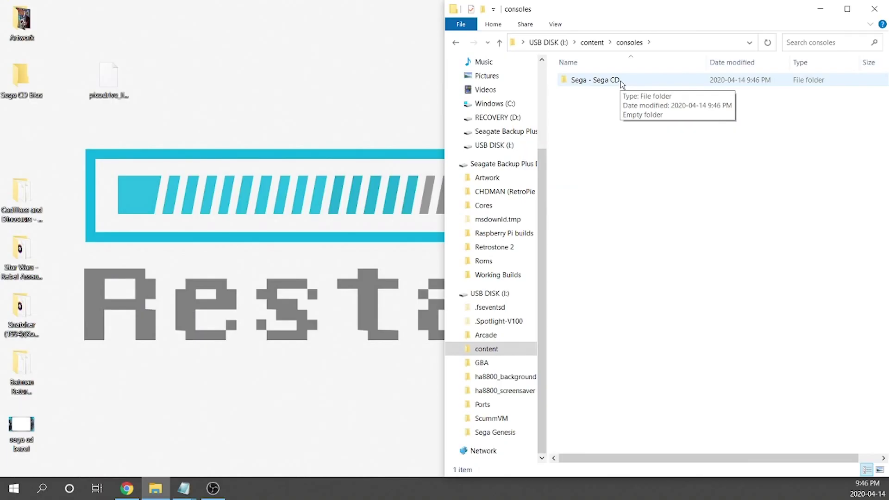
- Copy the Cadillacs and Dinosaurs, Star Wars Rebel Assault, Snatcher and Batman Returns game folders from the desktop into the Sega - Sega CD folder
{"action": "double_click", "coordinate": [462, 167]}
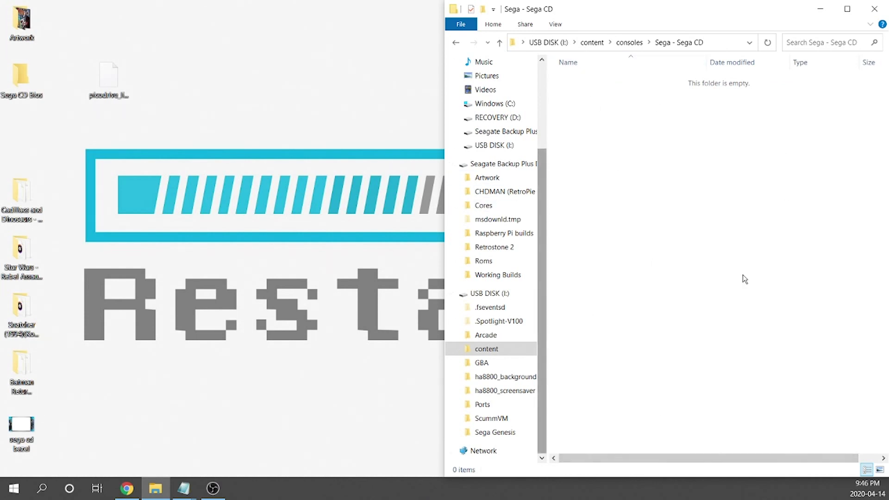
{"action": "left_click", "coordinate": [290, 263]}
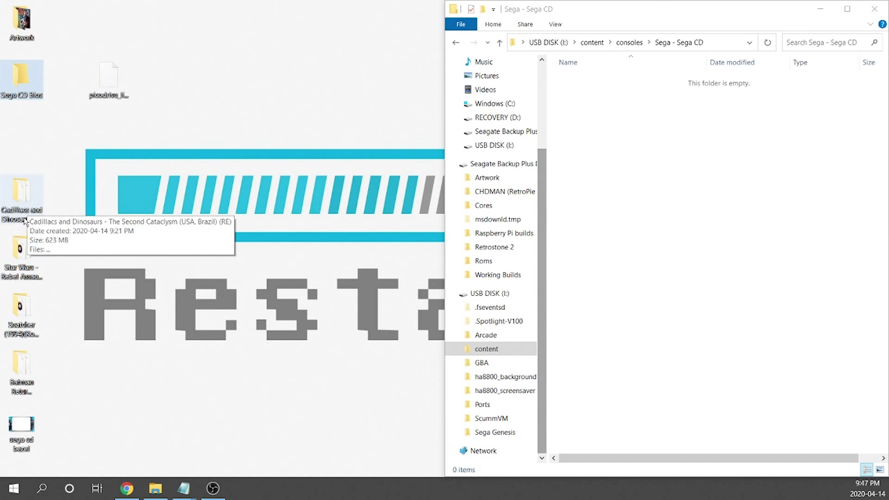
{"action": "left_click", "coordinate": [21, 252]}
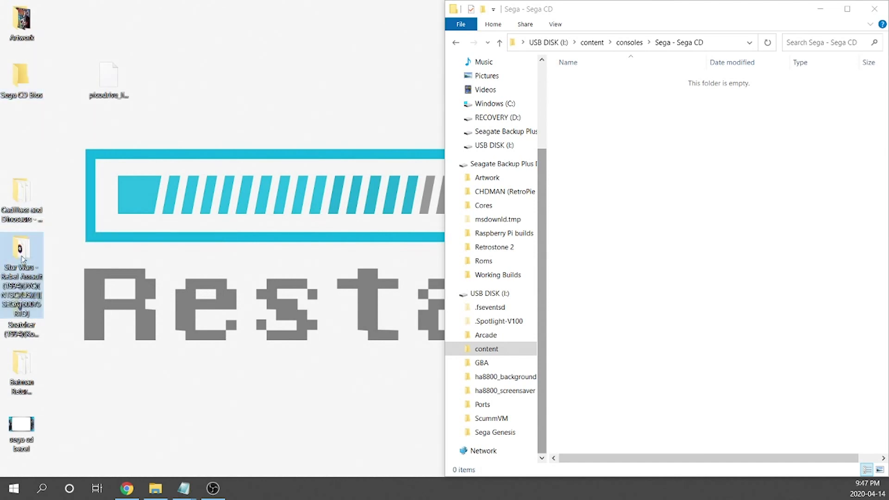
{"action": "key", "text": "Down"}
{"action": "key", "text": "Down"}
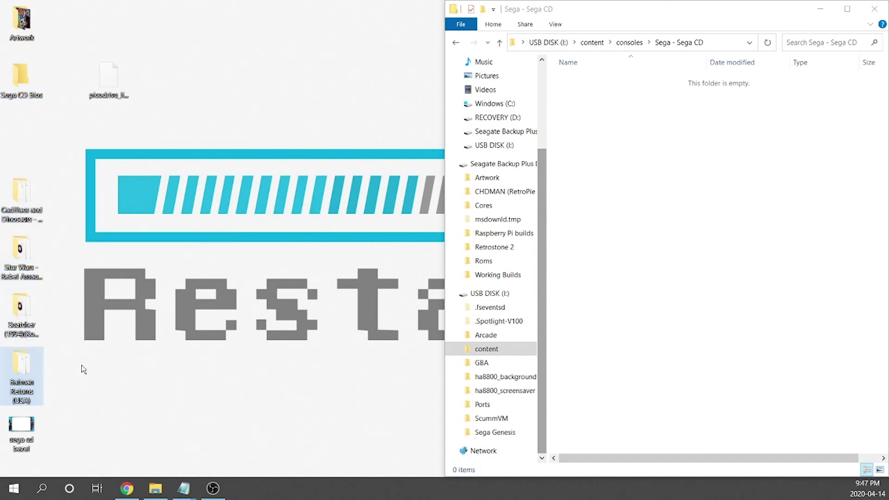
{"action": "left_click_drag", "start_coordinate": [55, 387], "coordinate": [625, 136]}
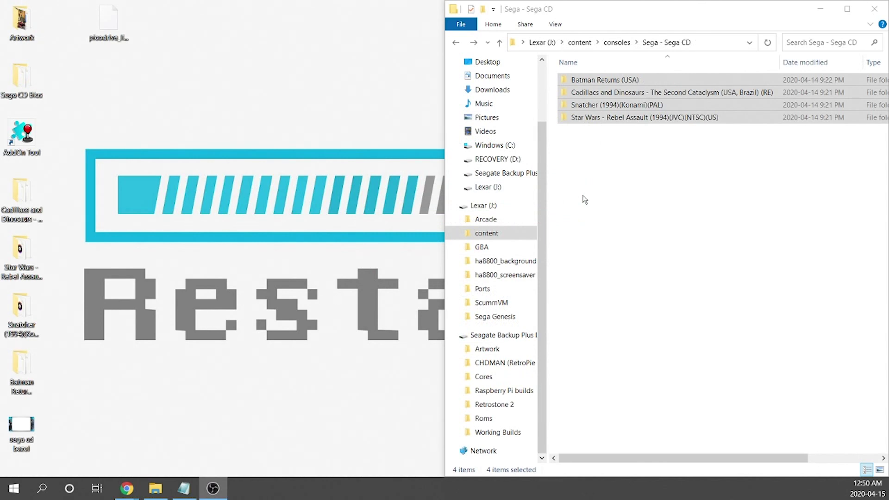
- Rename the cue file inside the Batman Returns (USA) folder as Batman Returns.cue
{"action": "left_click", "coordinate": [601, 80]}
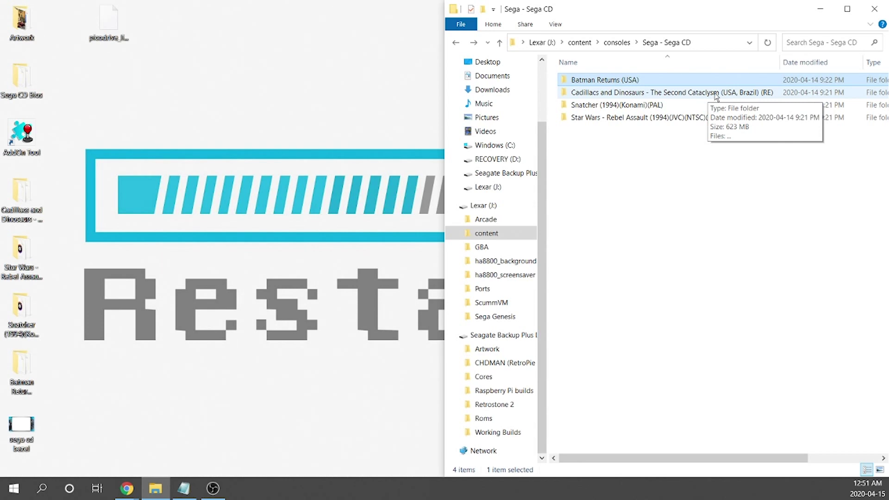
{"action": "left_click", "coordinate": [646, 79]}
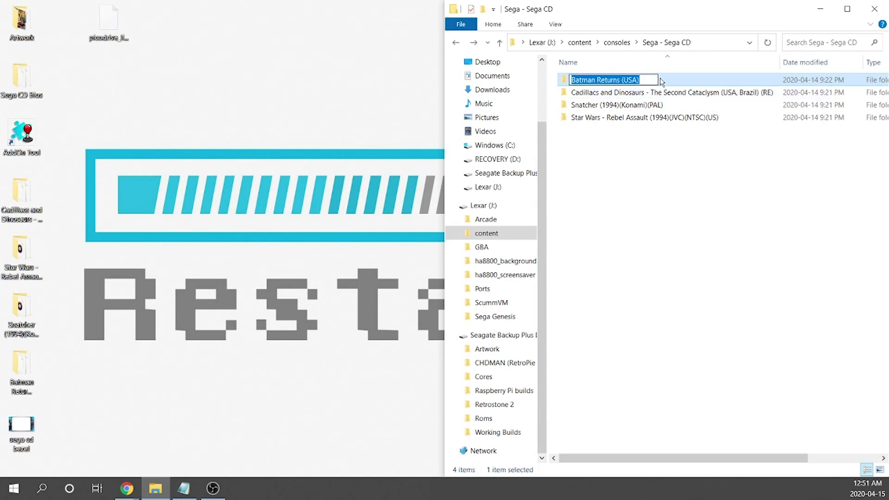
{"action": "double_click", "coordinate": [660, 81]}
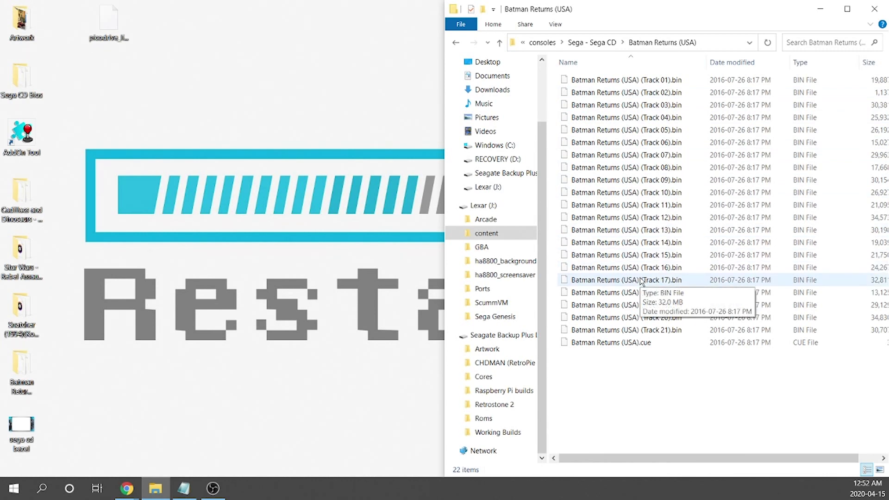
{"action": "left_click", "coordinate": [621, 344]}
{"action": "left_click", "coordinate": [621, 344]}
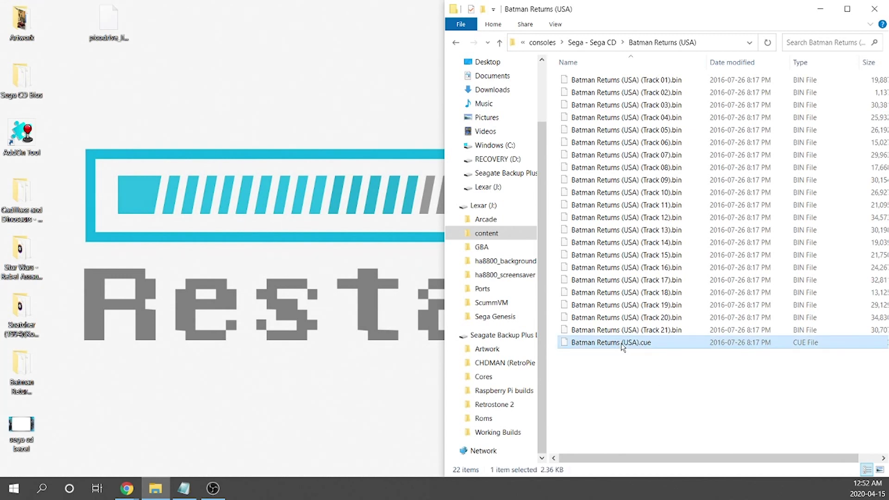
{"action": "key", "text": "BackSpace"}
{"action": "key", "text": "BackSpace"}
{"action": "key", "text": "BackSpace"}
{"action": "key", "text": "BackSpace"}
{"action": "key", "text": "BackSpace"}
{"action": "key", "text": "BackSpace"}
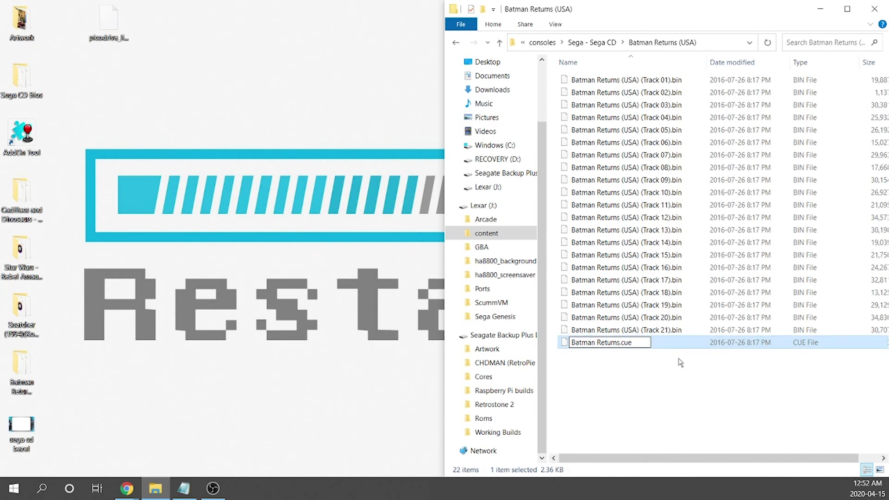
{"action": "left_click", "coordinate": [680, 362]}
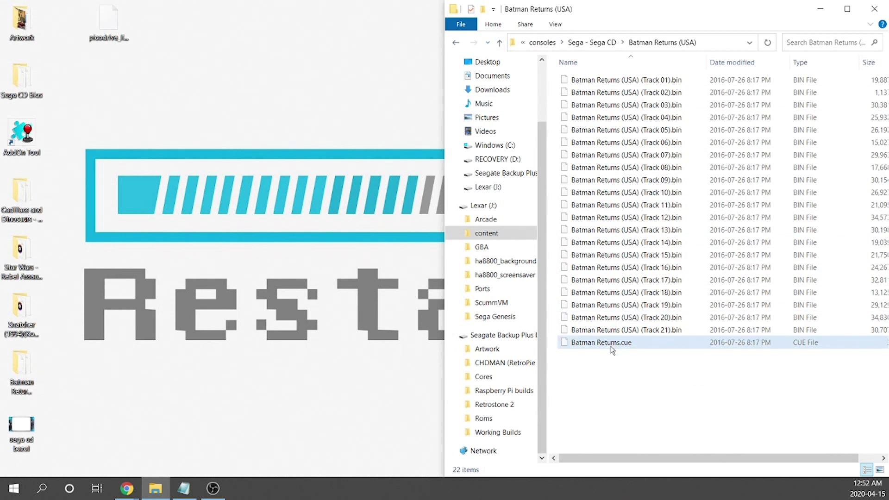
- Rename the Batman Returns (USA) folder in Sega - Sega CD as Batman Returns
{"action": "left_click", "coordinate": [456, 42]}
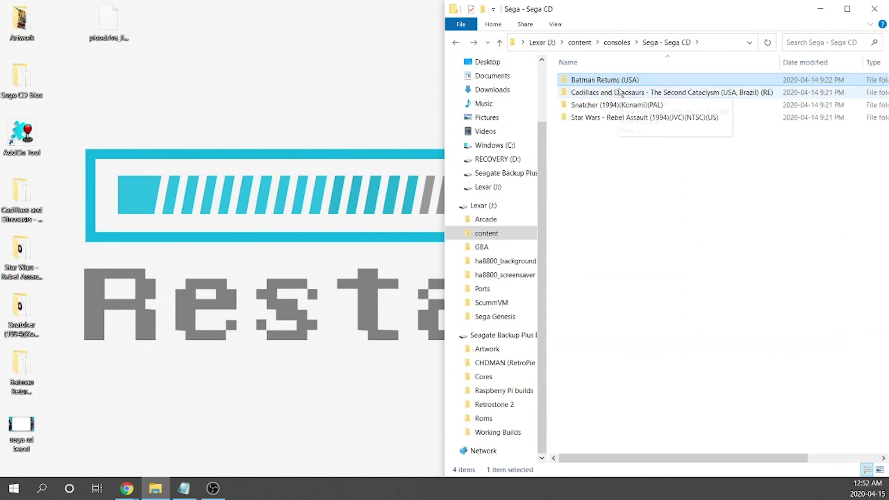
{"action": "key", "text": "F2"}
{"action": "left_click_drag", "start_coordinate": [640, 81], "coordinate": [623, 88]}
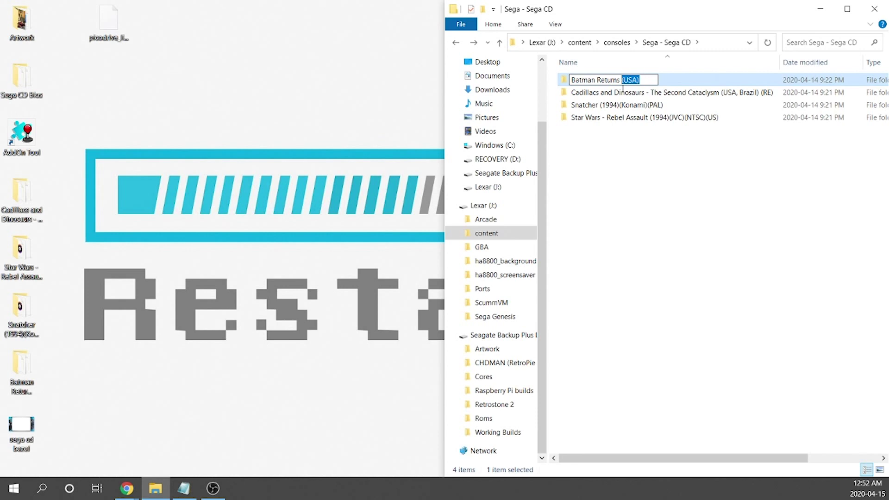
{"action": "key", "text": "BackSpace"}
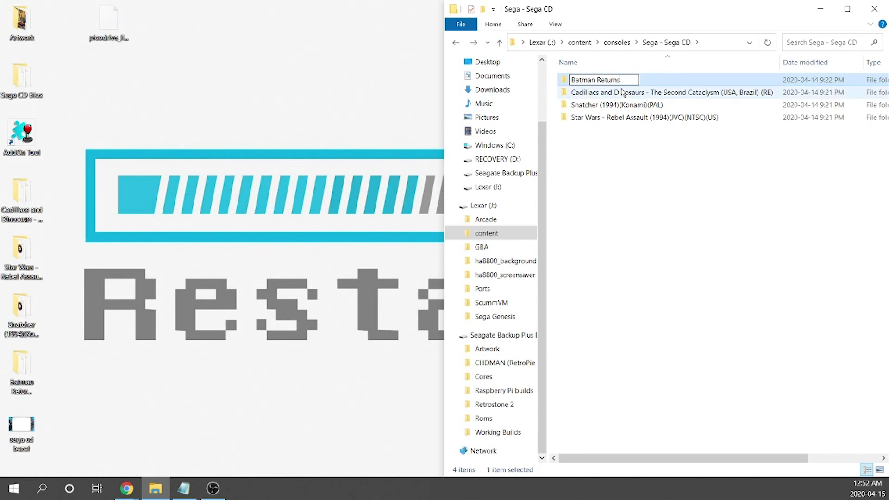
{"action": "key", "text": "Return"}
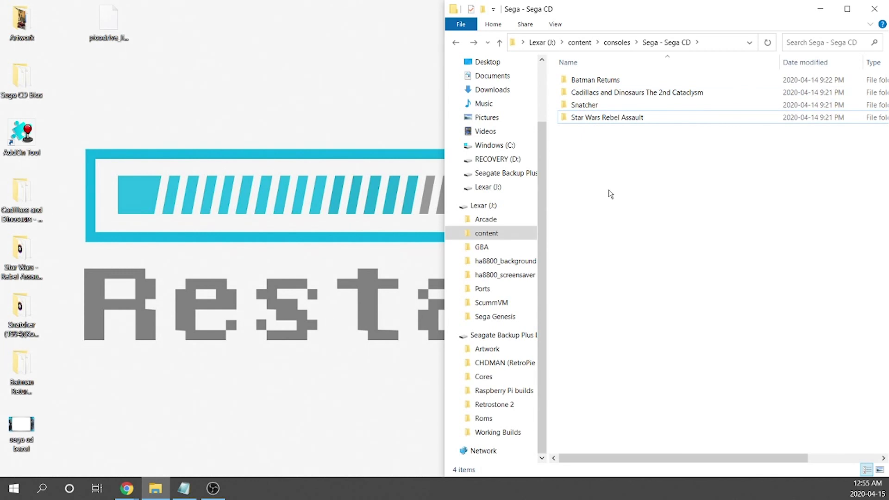
- Open the AddOn Tool from the desktop and move its window clear of the desktop icons
{"action": "left_click", "coordinate": [27, 140]}
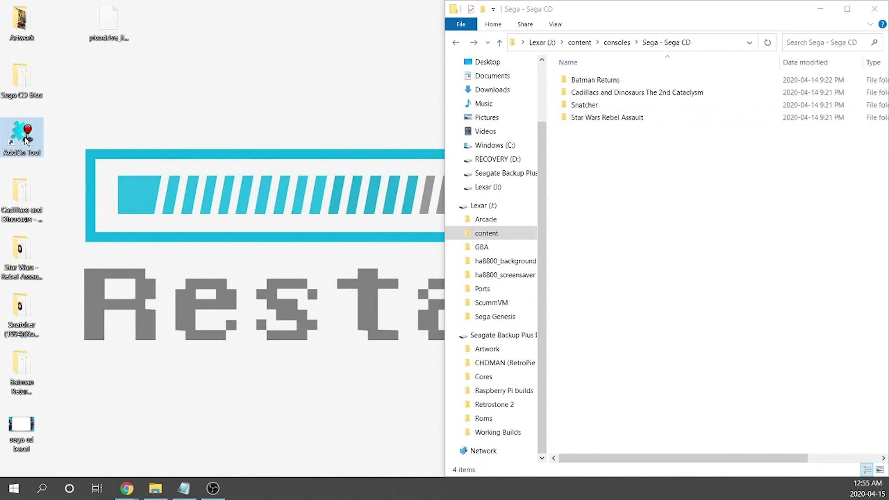
{"action": "double_click", "coordinate": [26, 140]}
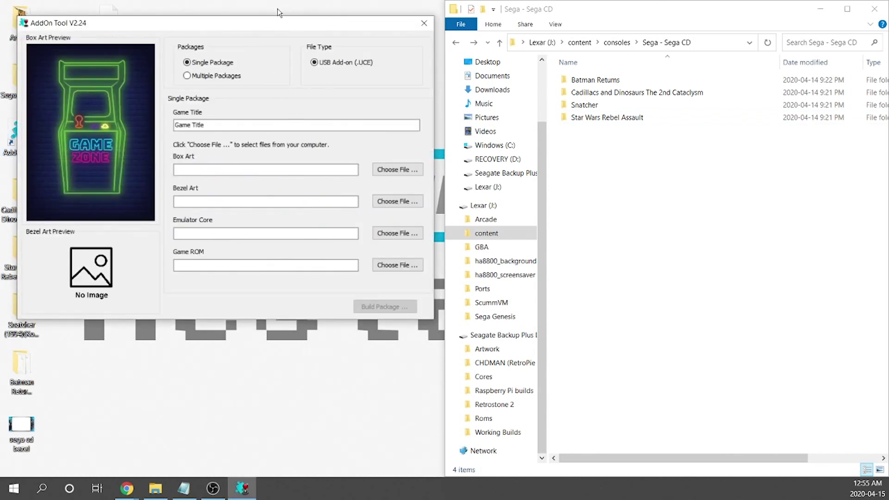
{"action": "left_click_drag", "start_coordinate": [284, 33], "coordinate": [438, 85]}
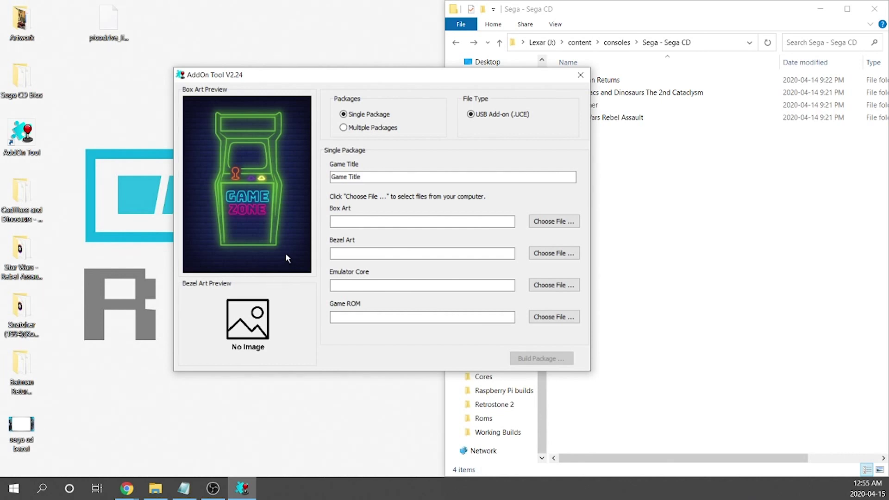
- Preview the sega cd bezel image from the desktop and close it again
{"action": "left_click", "coordinate": [340, 253]}
{"action": "double_click", "coordinate": [29, 434]}
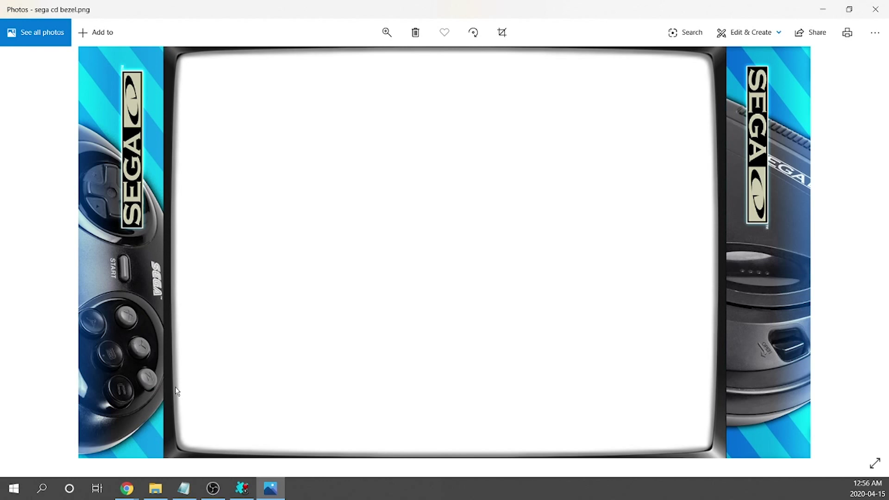
{"action": "left_click", "coordinate": [877, 8]}
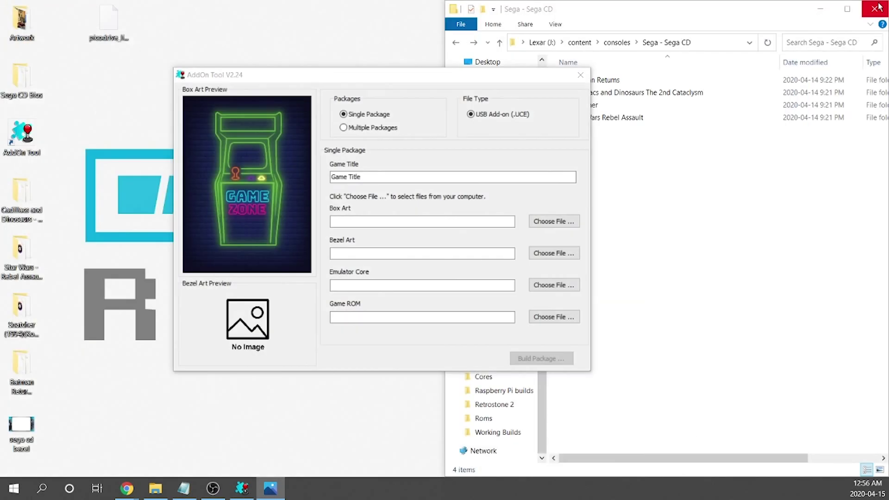
- Choose picodrive_libretro.so from the Desktop as the package's emulator core
{"action": "left_click", "coordinate": [553, 286]}
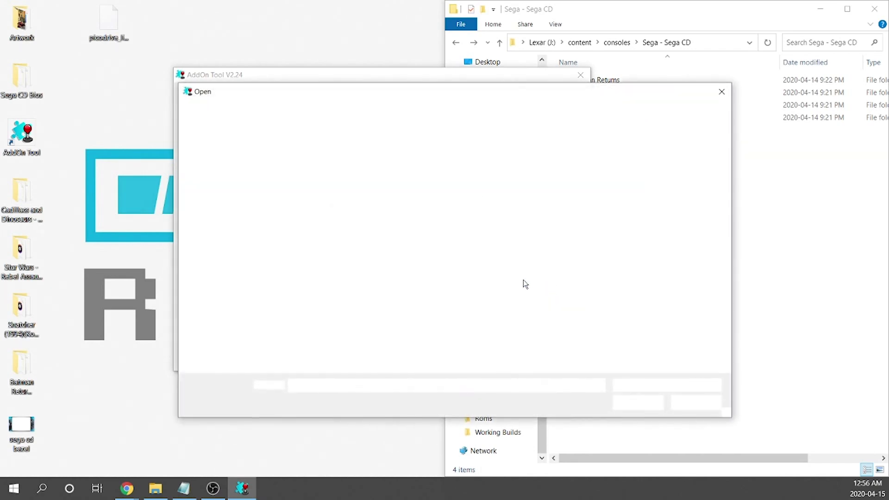
{"action": "left_click", "coordinate": [221, 224]}
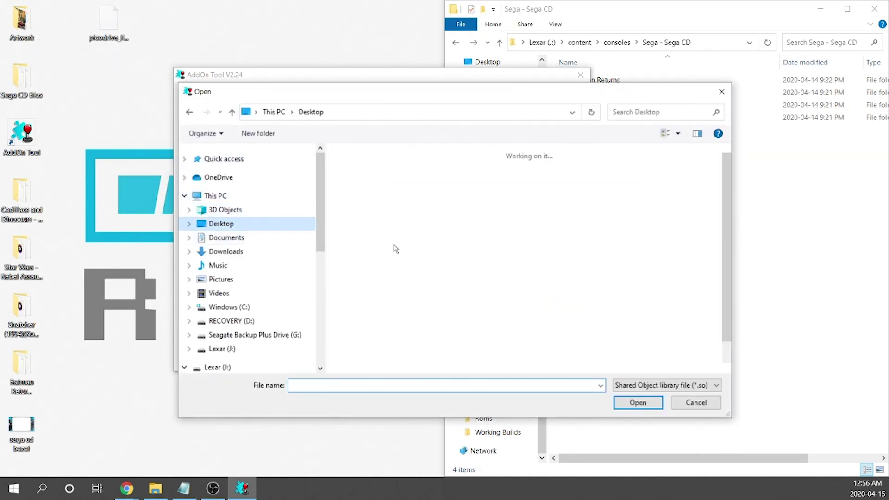
{"action": "double_click", "coordinate": [402, 355]}
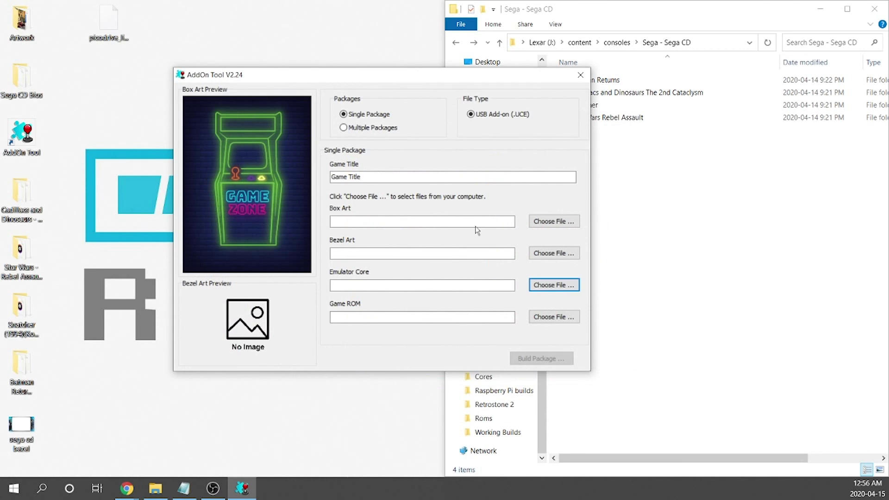
- Choose sega cd bezel.png from the Desktop as the package's bezel art
{"action": "left_click", "coordinate": [560, 252]}
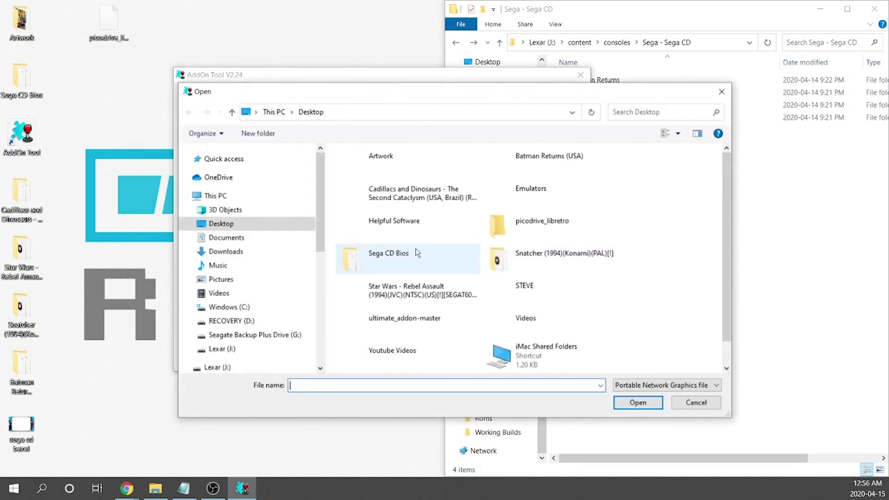
{"action": "scroll", "coordinate": [417, 252], "scroll_direction": "down", "scroll_amount": 1}
{"action": "left_click", "coordinate": [422, 371]}
{"action": "double_click", "coordinate": [388, 366]}
- Set the box art to the 79137-batman-returns-sega-cd-front-cover image from the Desktop's Artwork folder
{"action": "left_click", "coordinate": [551, 221]}
{"action": "double_click", "coordinate": [370, 160]}
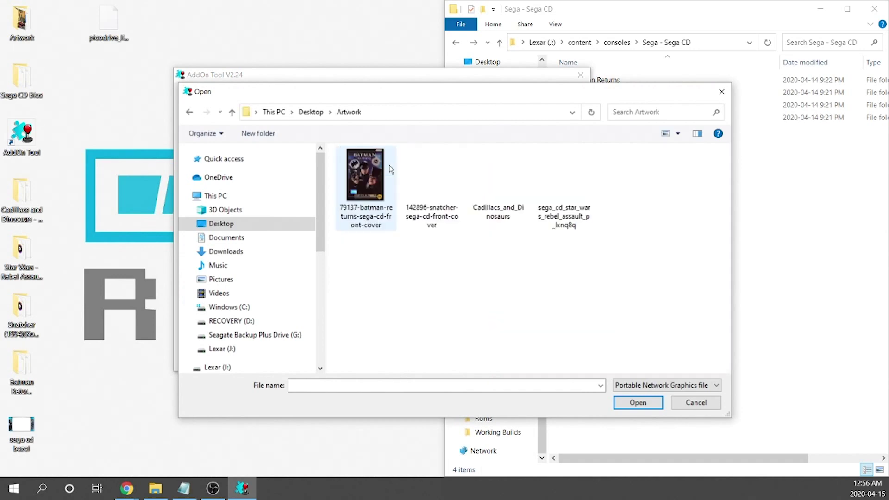
{"action": "double_click", "coordinate": [366, 179]}
- Browse for the game ROM in content\consoles\Sega - Sega CD\Batman Returns on the Lexar (J:) drive
{"action": "left_click", "coordinate": [552, 317]}
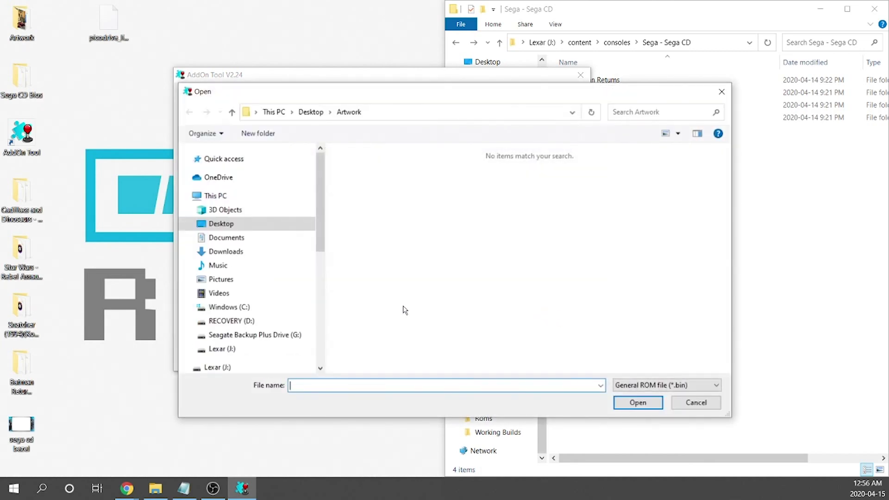
{"action": "left_click", "coordinate": [234, 352]}
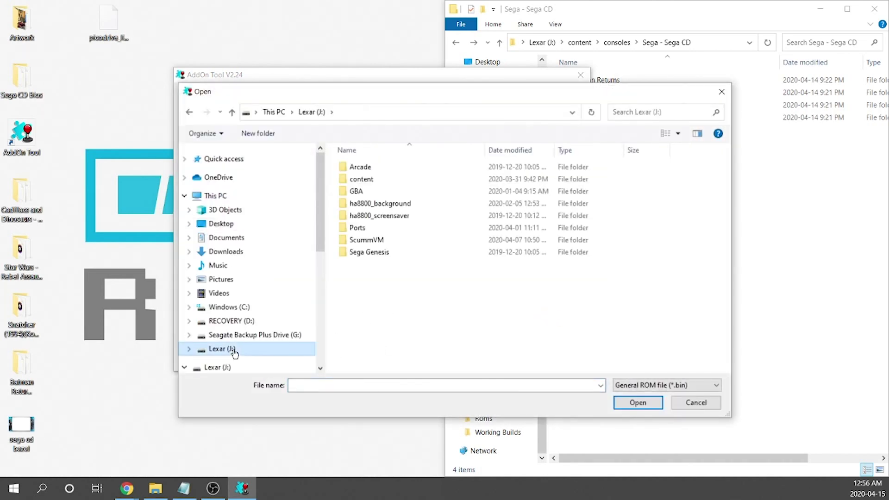
{"action": "double_click", "coordinate": [370, 181]}
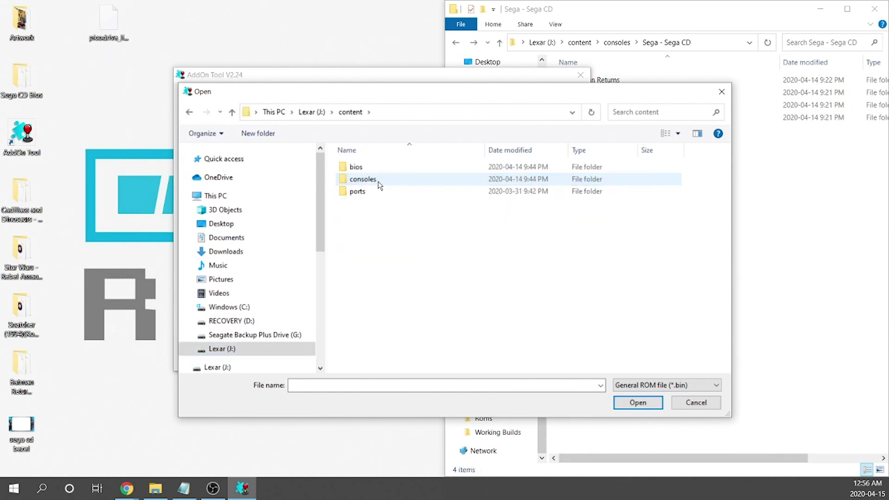
{"action": "double_click", "coordinate": [378, 183]}
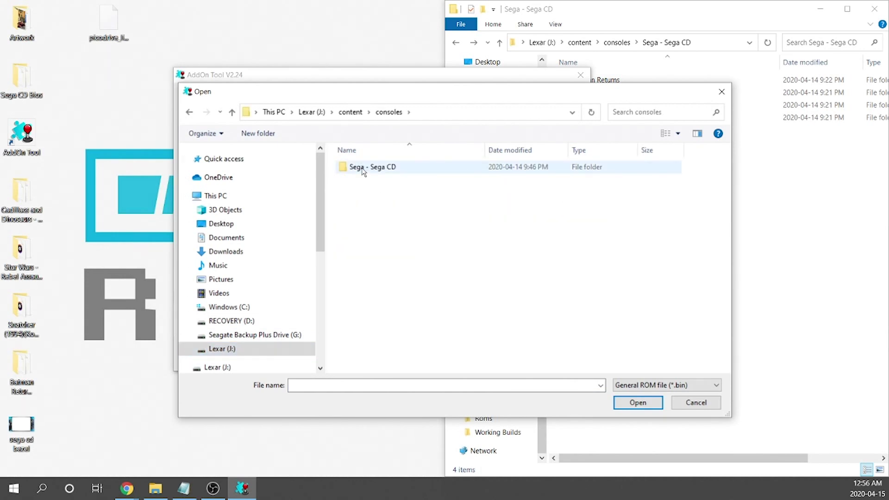
{"action": "double_click", "coordinate": [365, 171]}
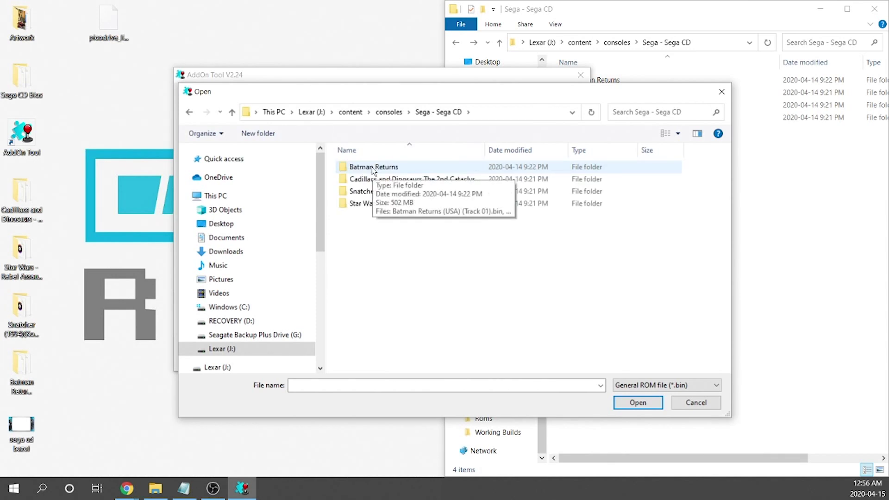
{"action": "double_click", "coordinate": [372, 167]}
- Show any file type in the Batman Returns folder and choose Batman Returns.cue as the game ROM
{"action": "scroll", "coordinate": [401, 323], "scroll_direction": "down", "scroll_amount": 1}
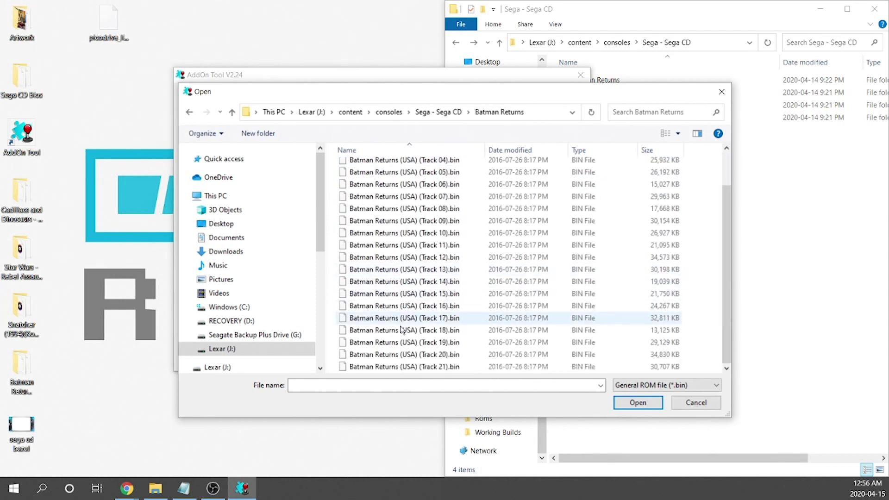
{"action": "scroll", "coordinate": [528, 324], "scroll_direction": "up", "scroll_amount": 1}
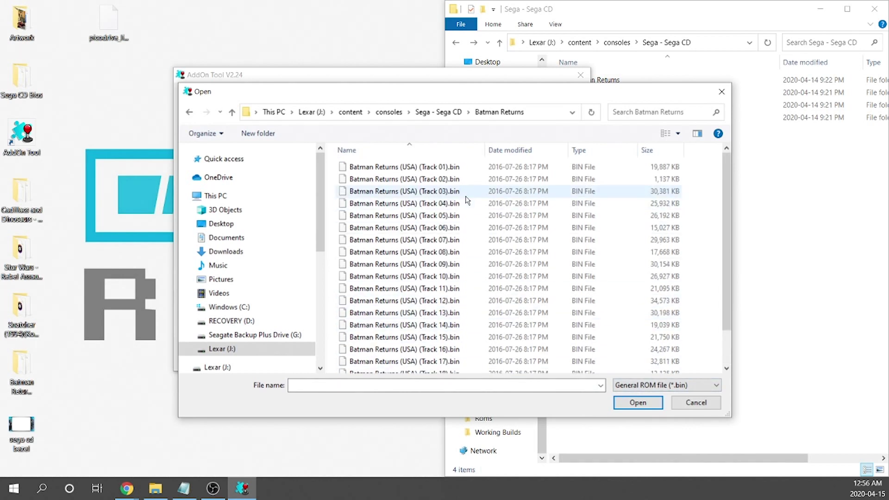
{"action": "scroll", "coordinate": [453, 257], "scroll_direction": "down", "scroll_amount": 1}
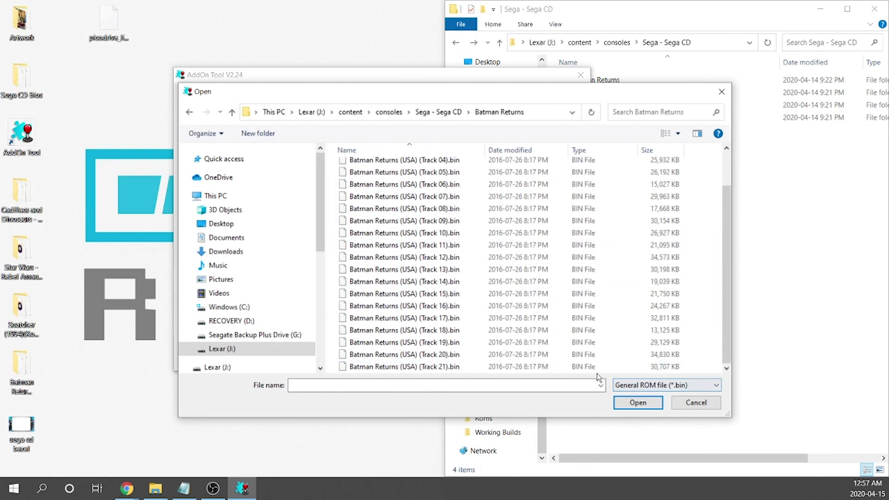
{"action": "left_click", "coordinate": [637, 386]}
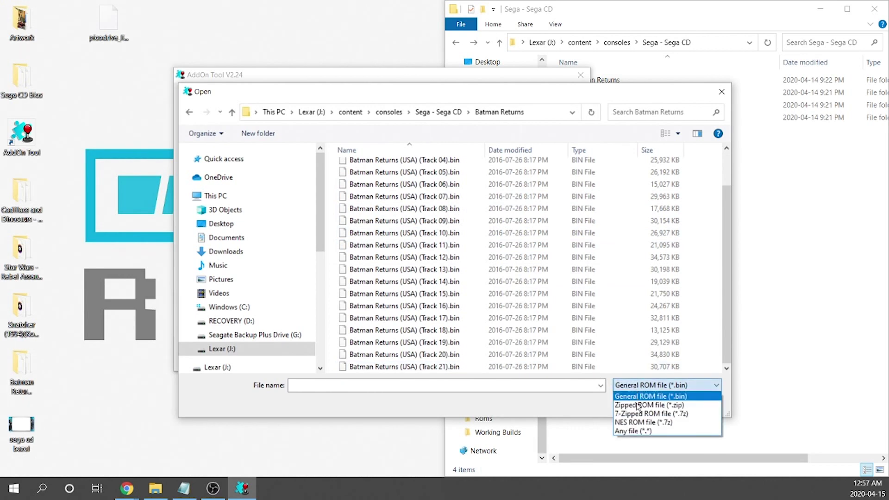
{"action": "left_click", "coordinate": [641, 431]}
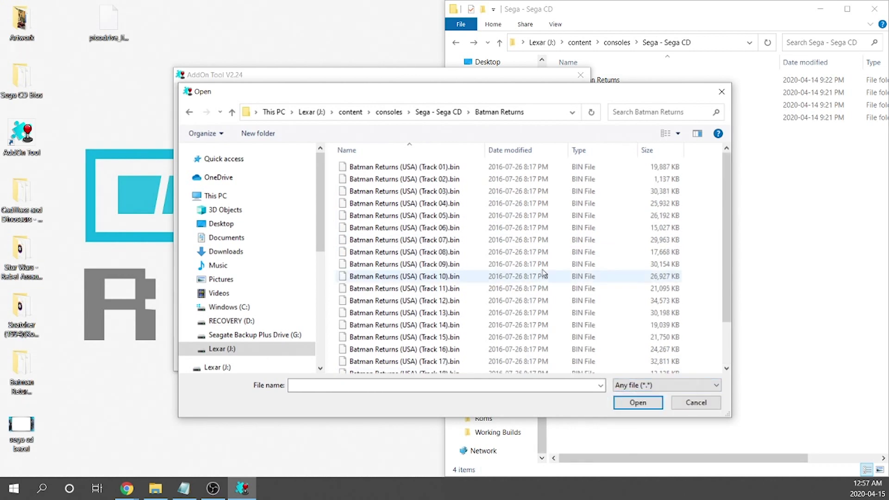
{"action": "scroll", "coordinate": [537, 287], "scroll_direction": "down", "scroll_amount": 1}
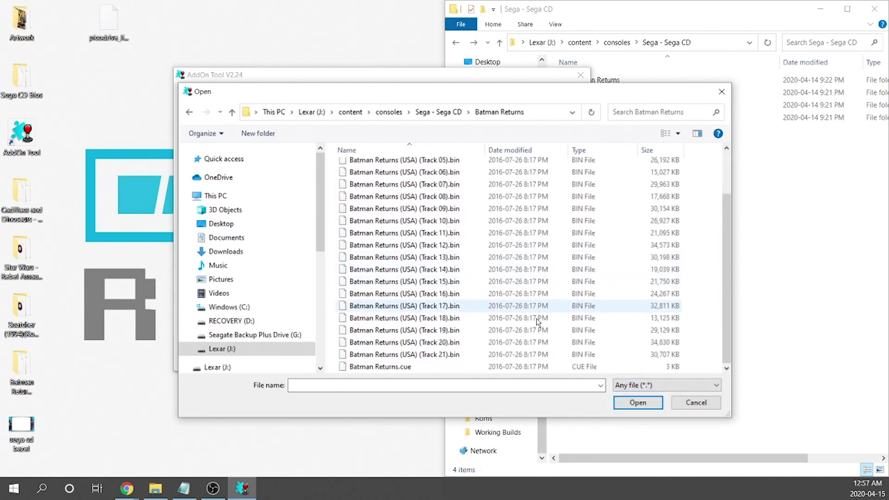
{"action": "left_click", "coordinate": [470, 368]}
{"action": "left_click", "coordinate": [620, 402]}
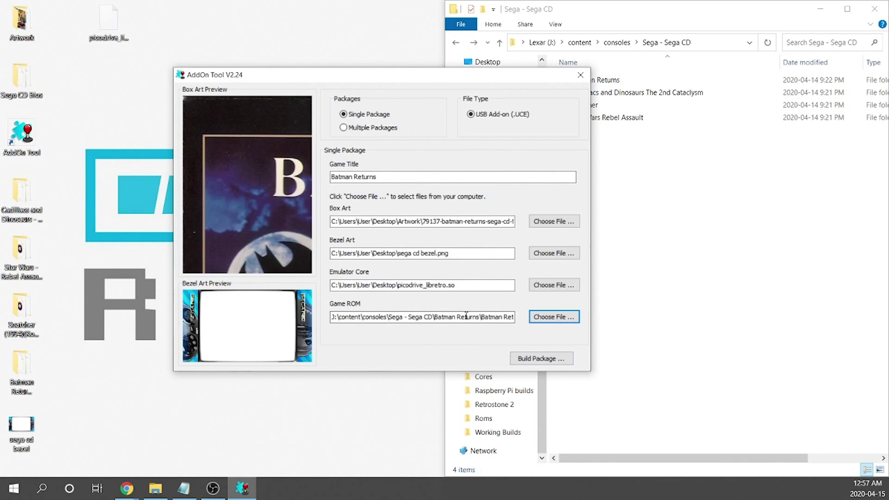
- Start building the package and create a folder named Sega CD in the root of the Lexar (J:) drive
{"action": "left_click", "coordinate": [534, 358]}
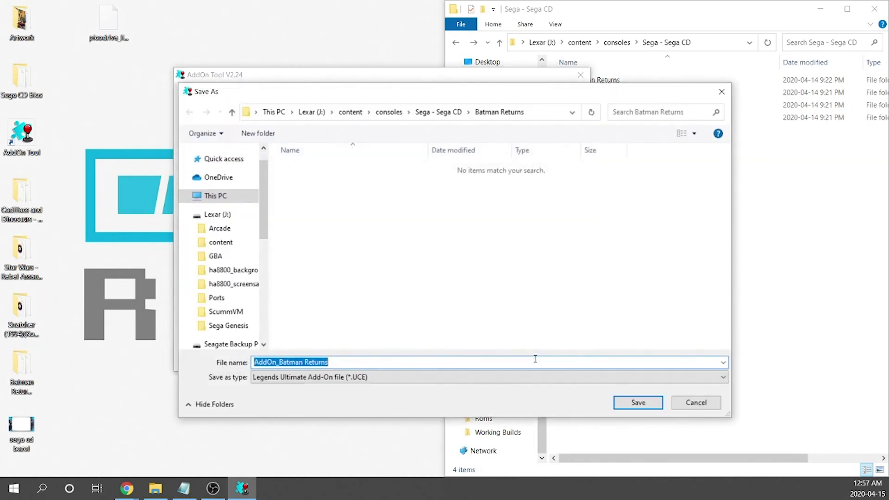
{"action": "left_click", "coordinate": [308, 113]}
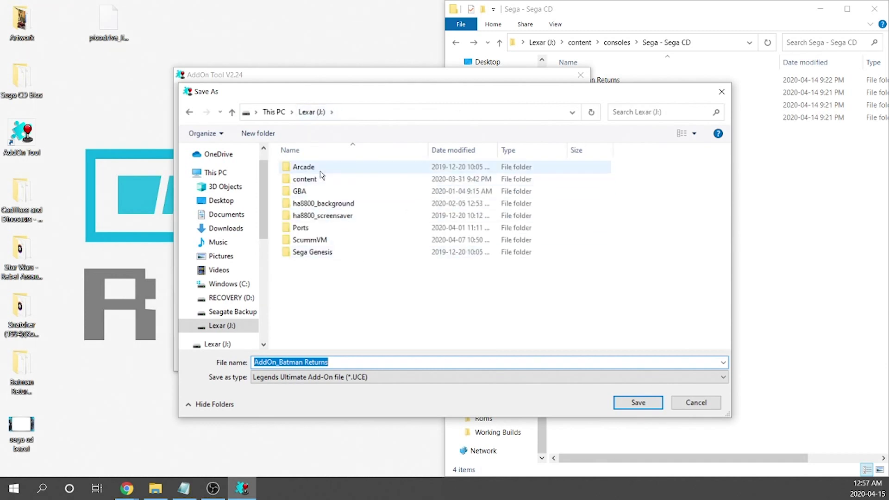
{"action": "left_click", "coordinate": [266, 134]}
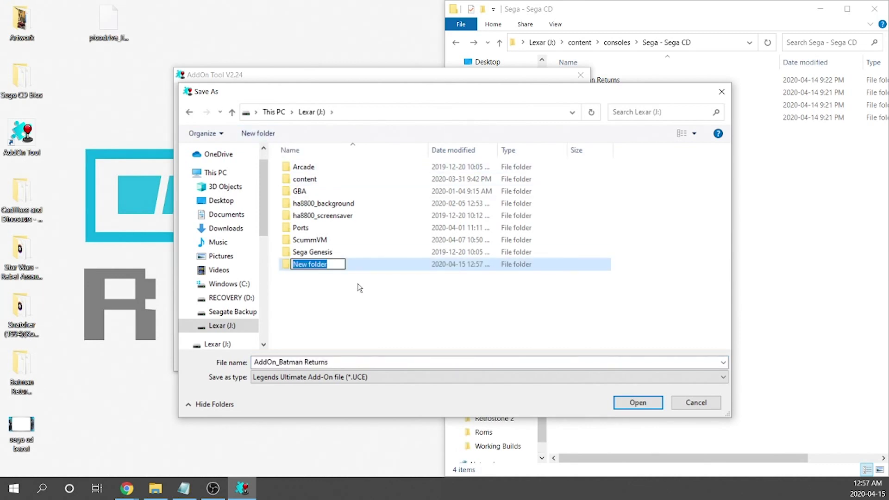
{"action": "type", "text": "Sega CD"}
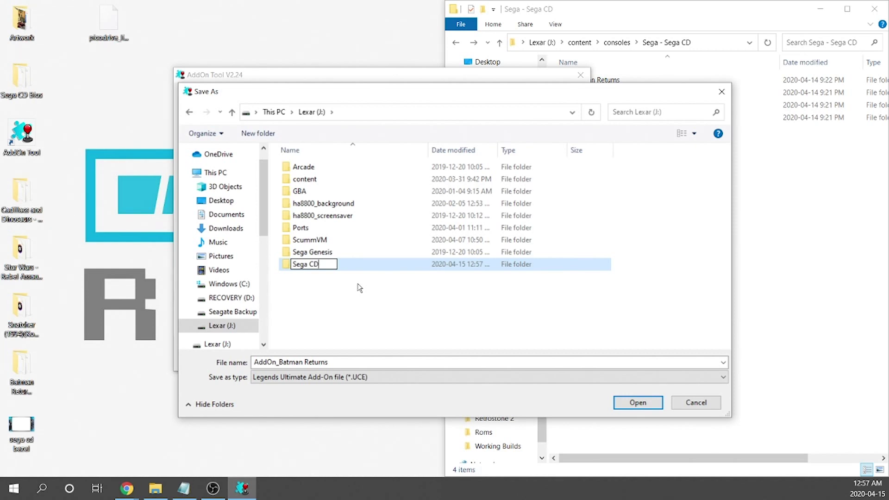
{"action": "key", "text": "Return"}
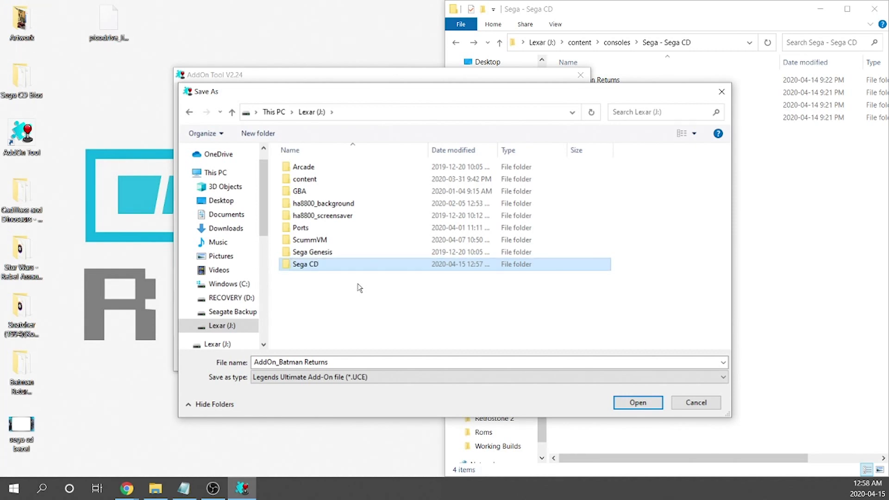
- Save the package as AddOn_Batman Returns in the new Sega CD folder and dismiss the completion message
{"action": "key", "text": "Return"}
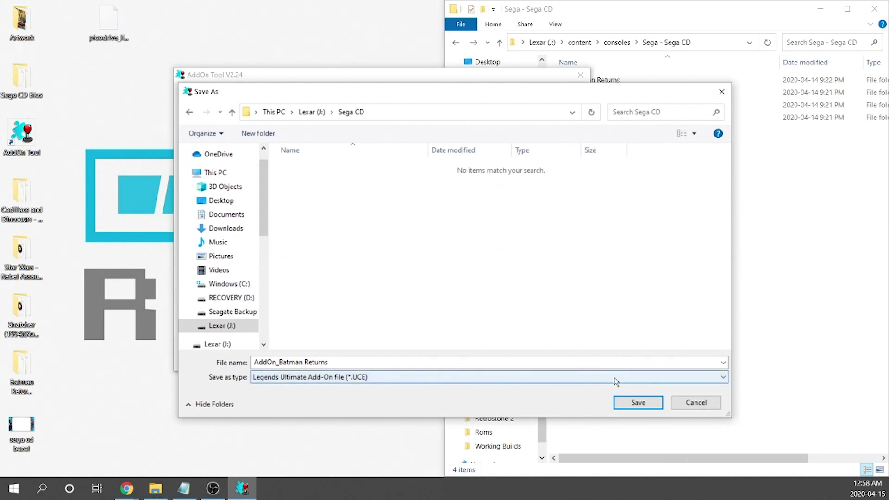
{"action": "left_click", "coordinate": [637, 402]}
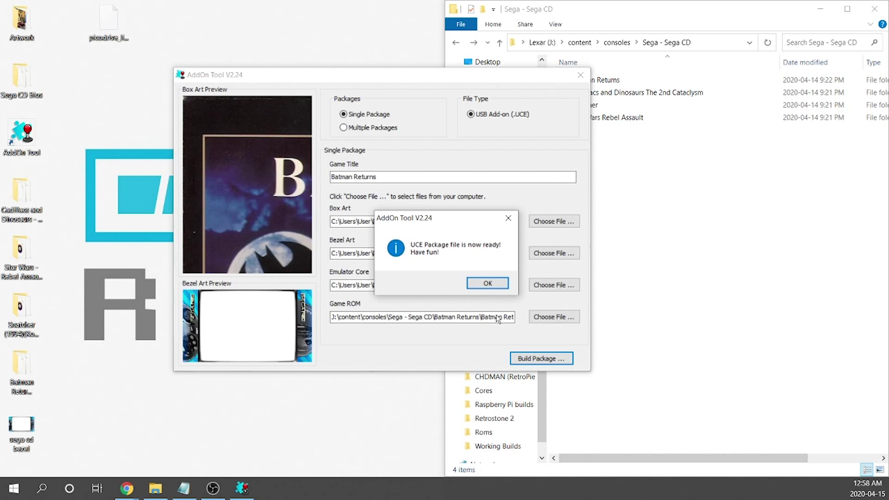
{"action": "left_click", "coordinate": [486, 283]}
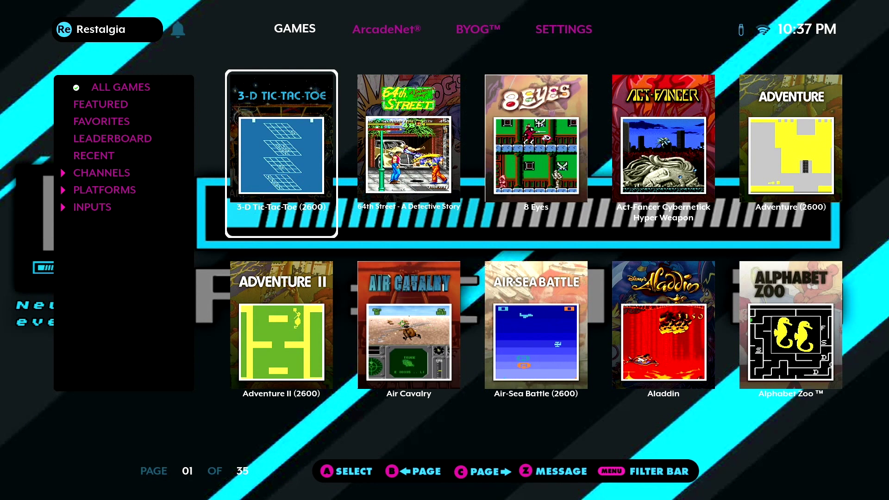
- On the arcade machine, open the USB Add On library in the BYOG section
{"action": "key", "text": "Up"}
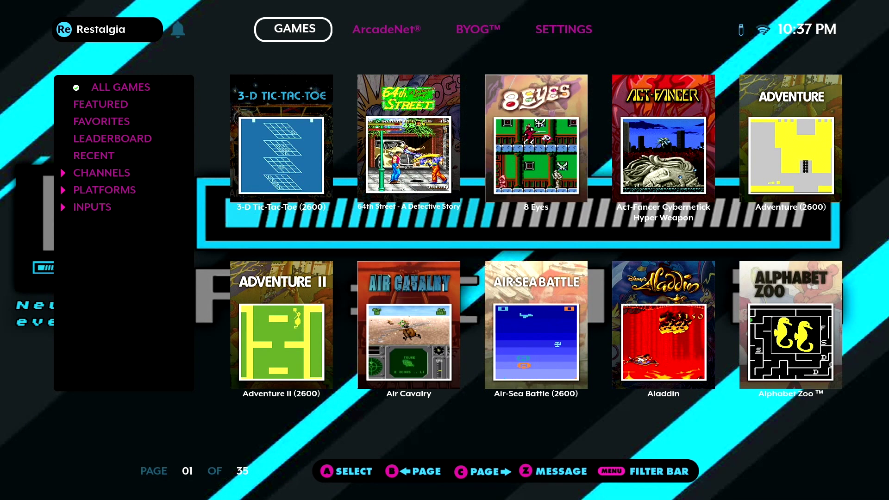
{"action": "key", "text": "Right"}
{"action": "key", "text": "Right"}
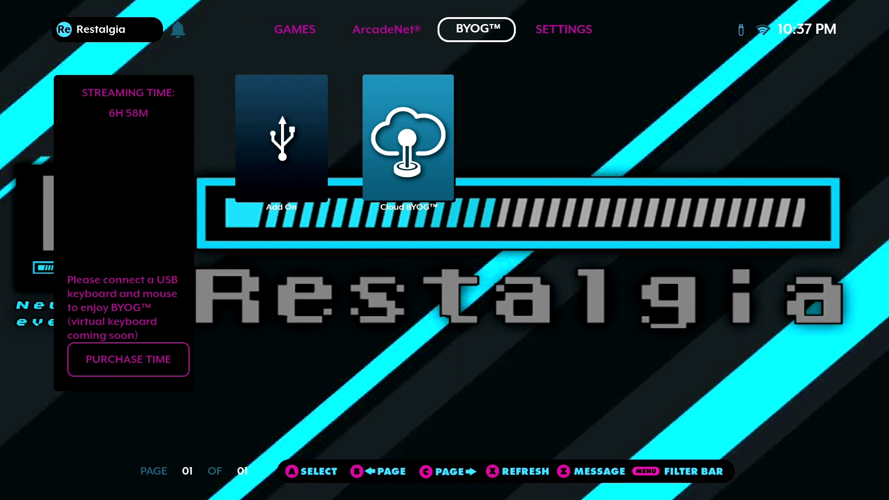
{"action": "key", "text": "Down"}
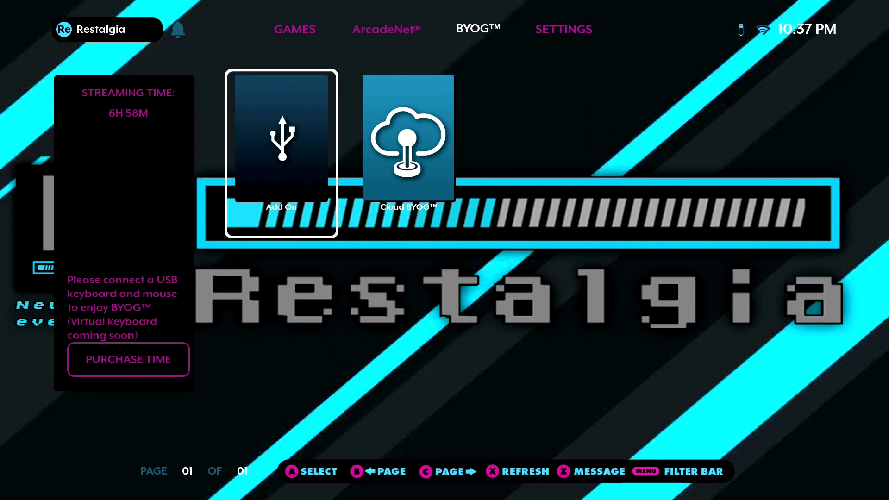
{"action": "key", "text": "Return"}
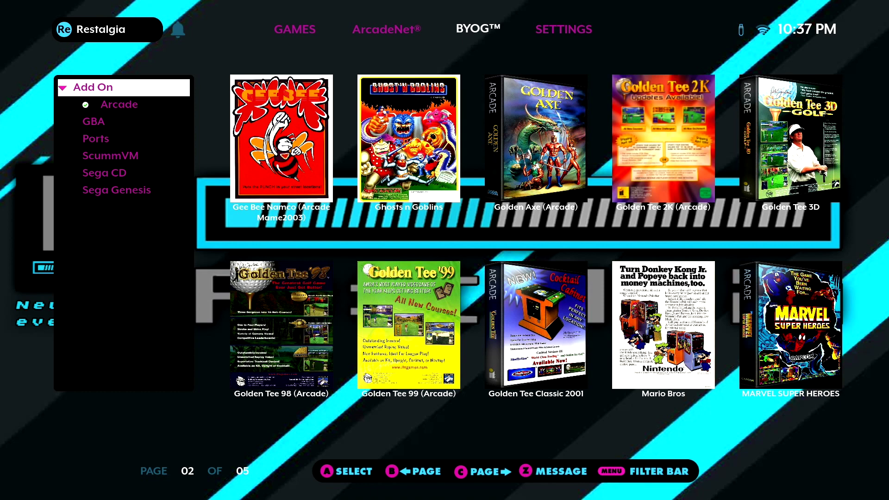
- Switch the Add On library from the Arcade folder to the Sega CD folder
{"action": "key", "text": "Down"}
{"action": "key", "text": "Down"}
{"action": "key", "text": "Down"}
{"action": "key", "text": "Down"}
{"action": "key", "text": "Down"}
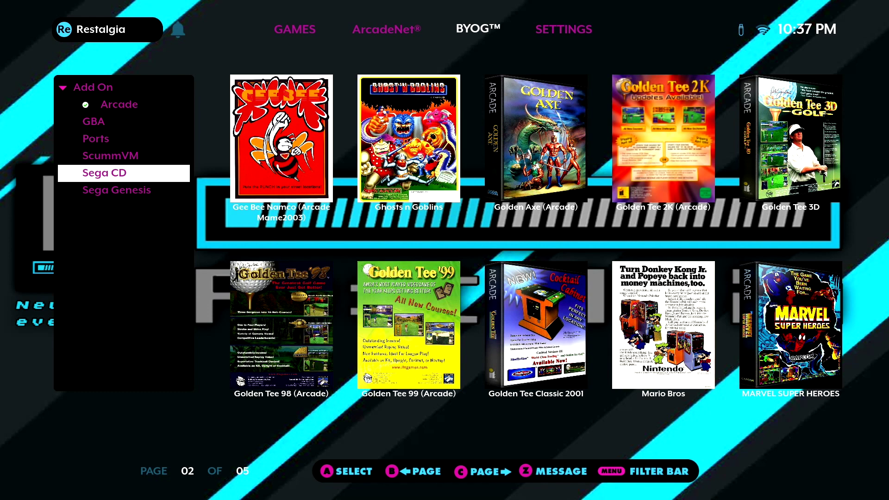
{"action": "key", "text": "Return"}
- Look through the Sega CD games and launch Batman Returns
{"action": "key", "text": "Right"}
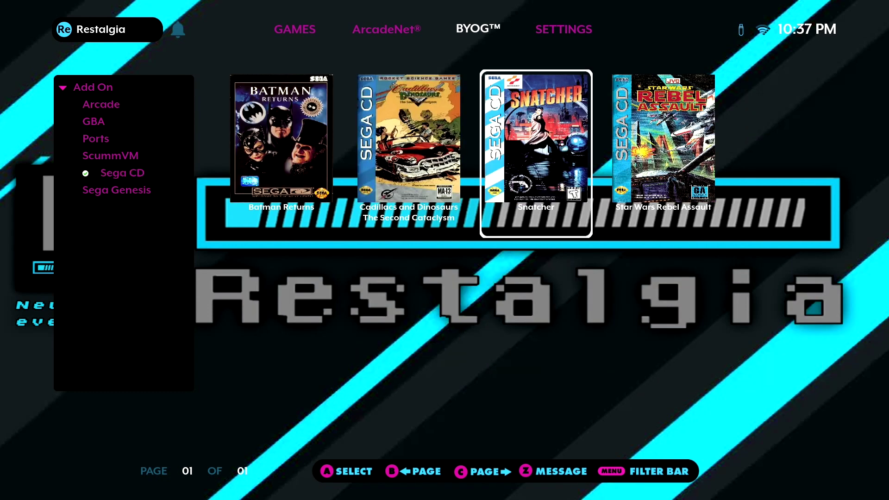
{"action": "key", "text": "Right"}
{"action": "key", "text": "Left"}
{"action": "key", "text": "Left"}
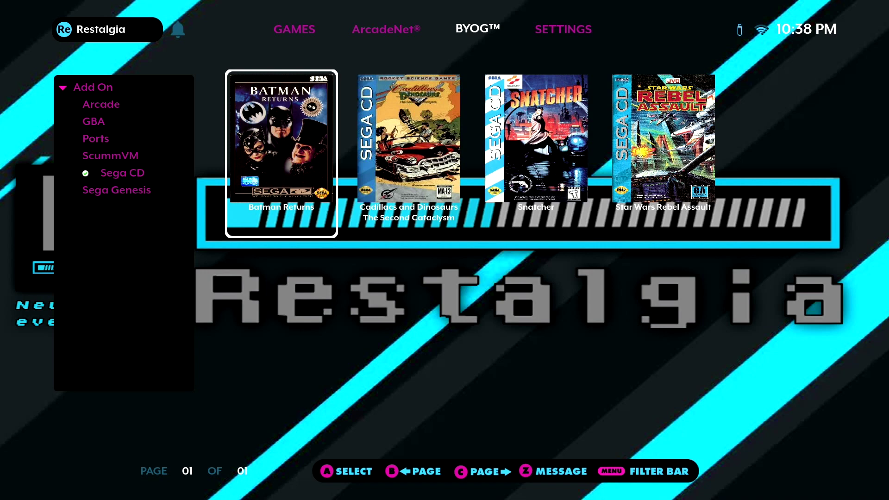
{"action": "key", "text": "Return"}
{"action": "key", "text": "Return"}
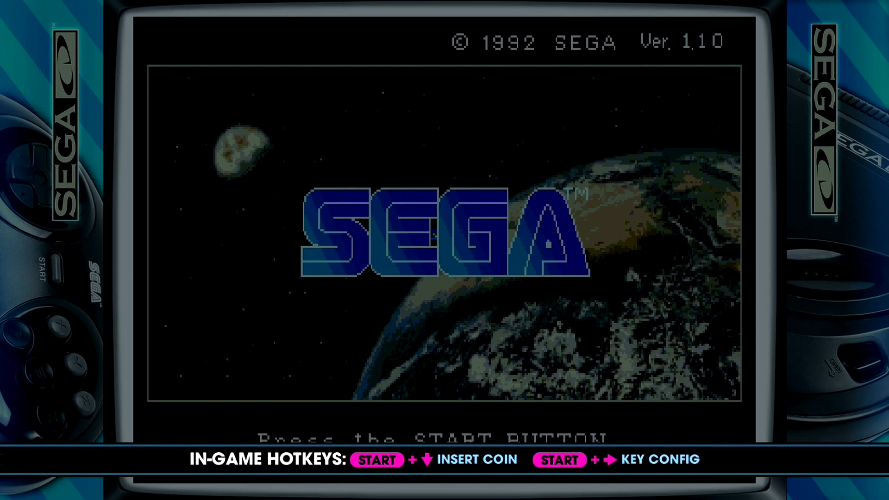
- Continue past the Sega BIOS title screen and start the CD-ROM from the CD player panel
{"action": "key", "text": "Return"}
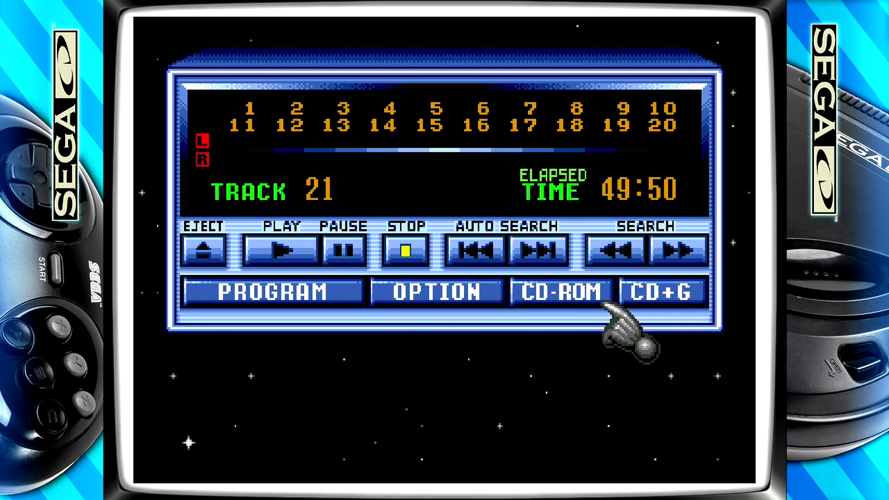
{"action": "key", "text": "Left"}
{"action": "key", "text": "Left"}
{"action": "key", "text": "Right"}
{"action": "key", "text": "Right"}
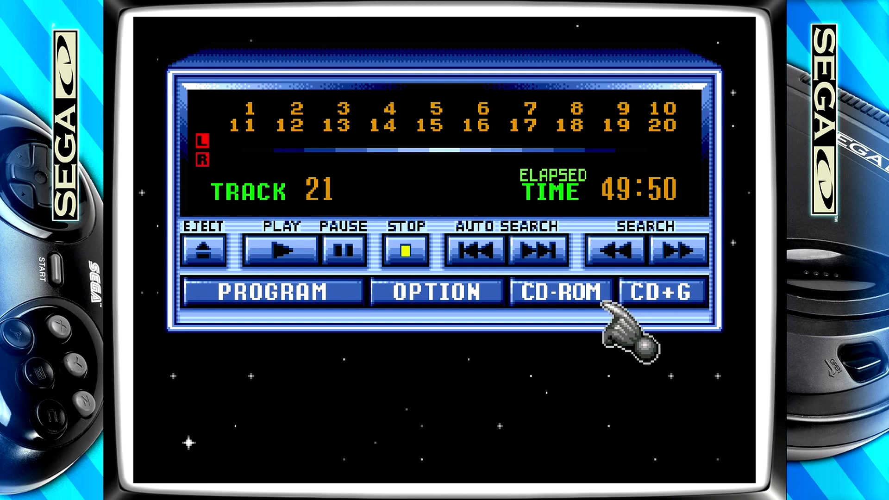
{"action": "key", "text": "Return"}
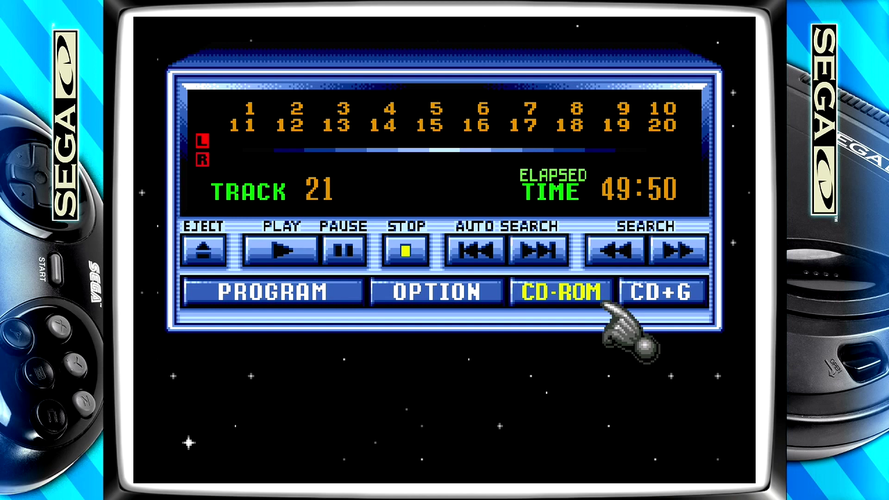